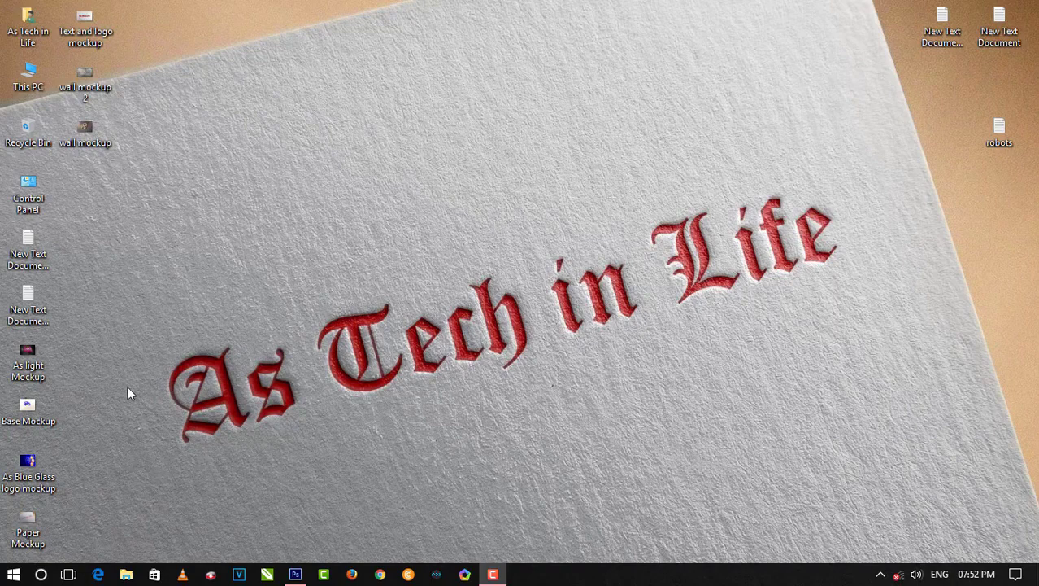
Preview the mockup images in the photo viewer, stepping through to the As Blue Glass logo mockup
{"action": "double_click", "coordinate": [28, 358]}
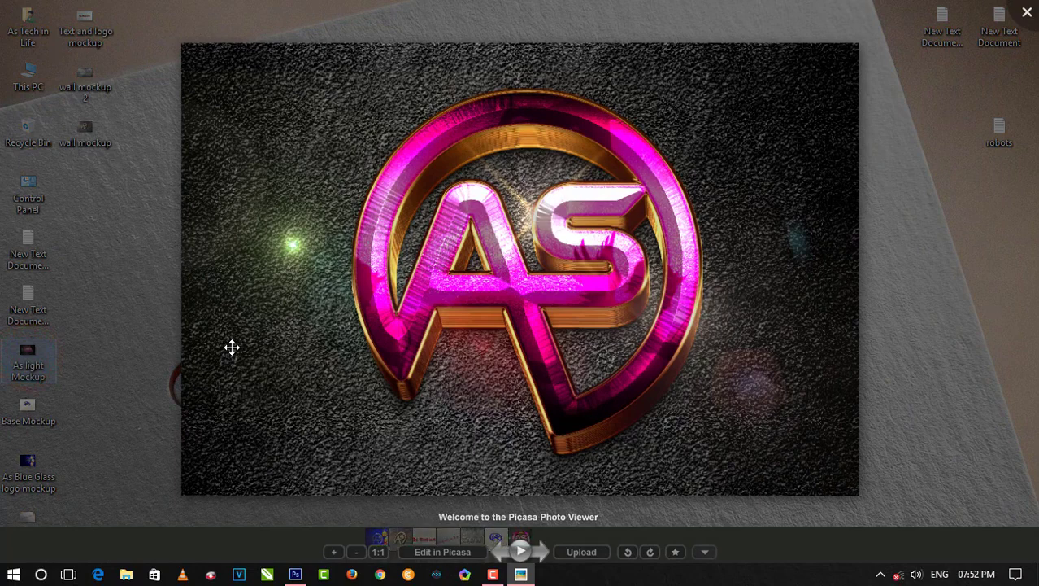
{"action": "key", "text": "Right"}
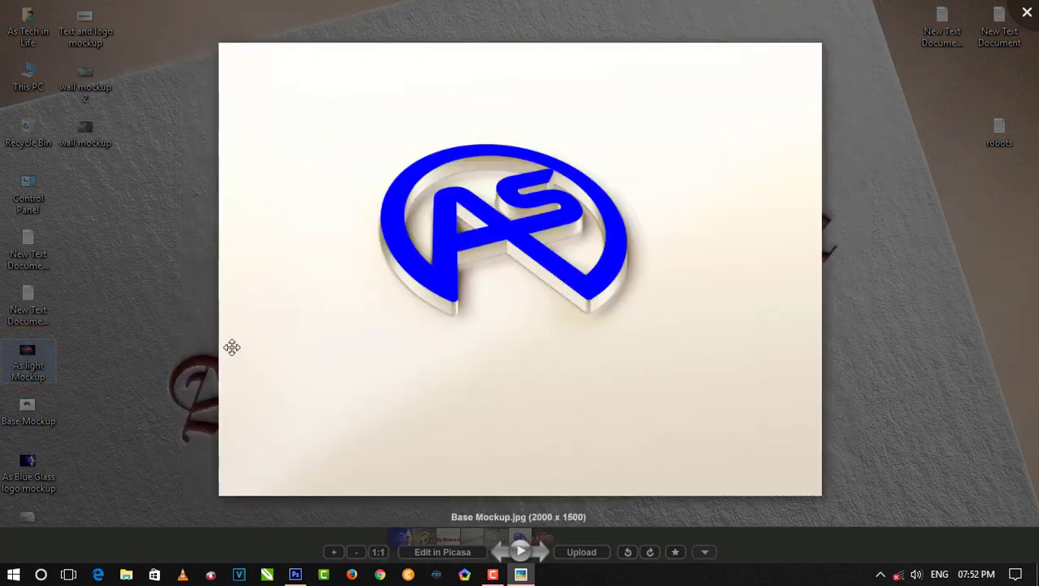
{"action": "key", "text": "Right"}
{"action": "key", "text": "Right"}
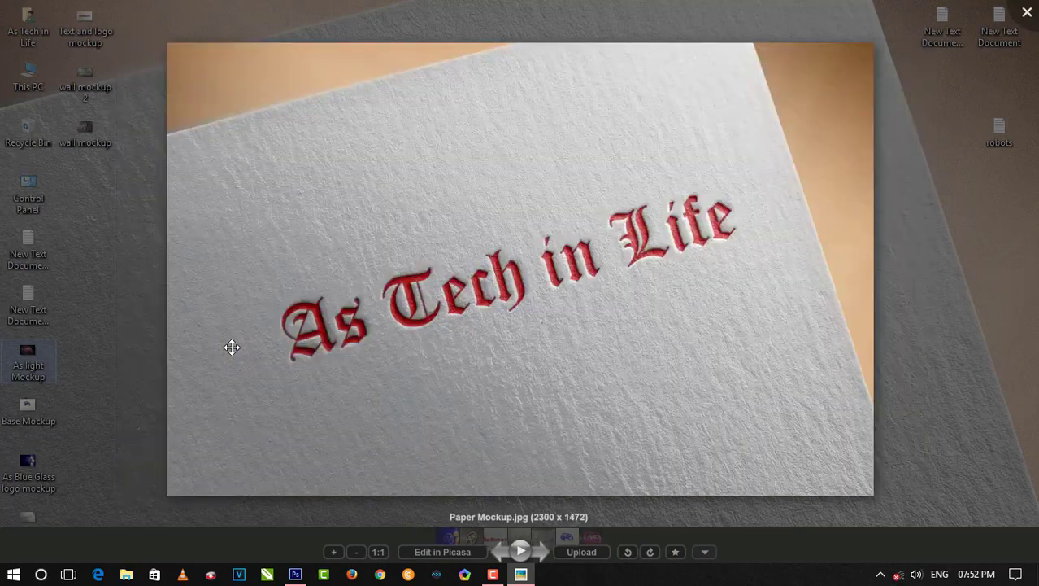
{"action": "key", "text": "Right"}
{"action": "key", "text": "Right"}
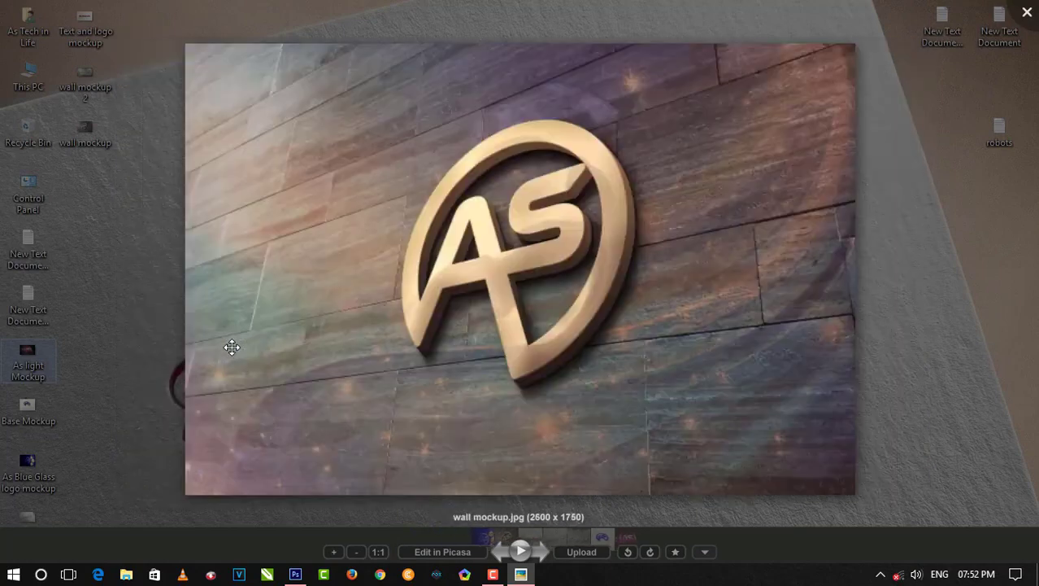
{"action": "key", "text": "Right"}
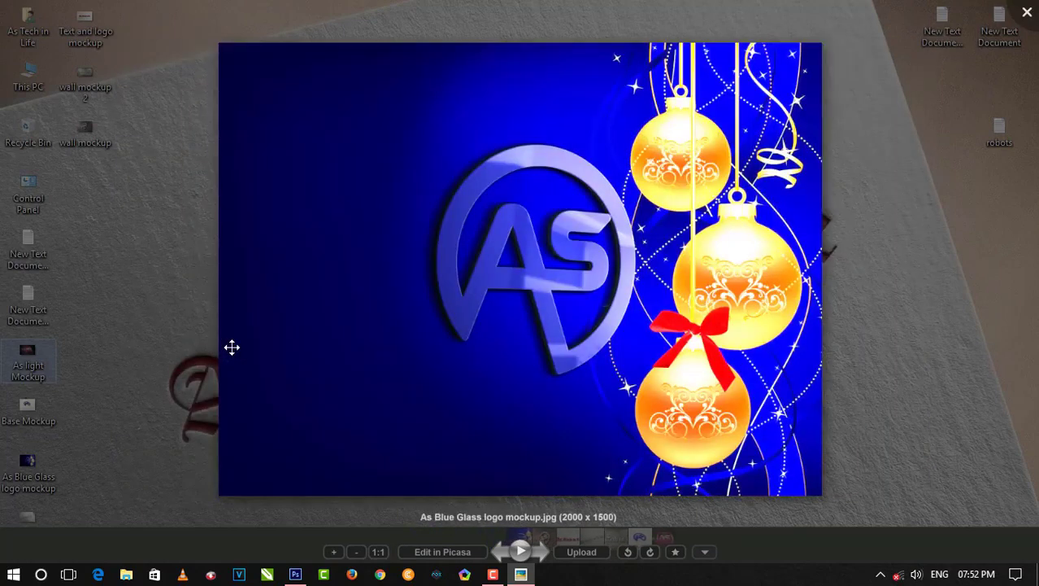
{"action": "key", "text": "Right"}
{"action": "key", "text": "Right"}
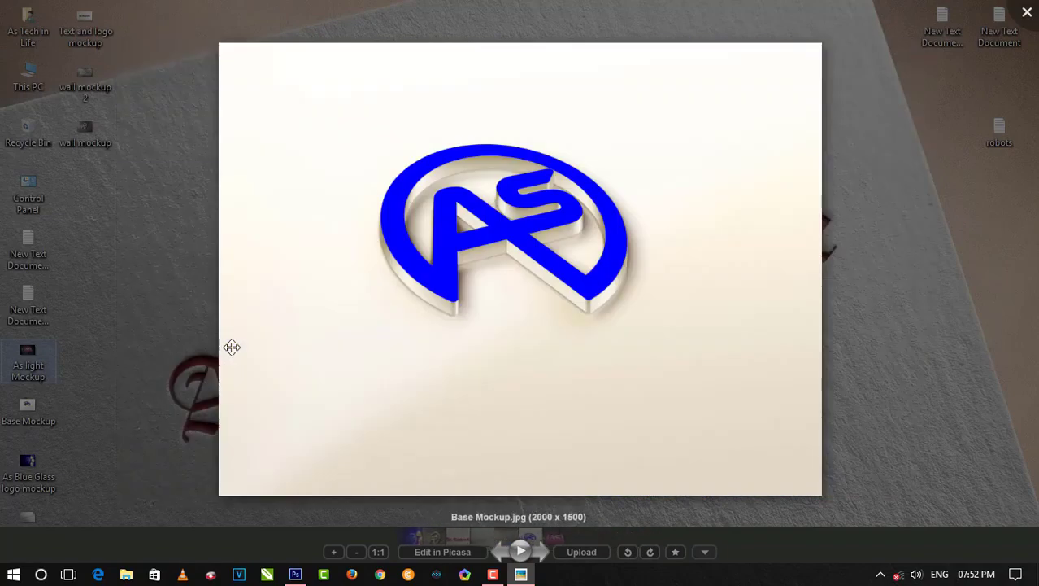
{"action": "left_click", "coordinate": [1027, 12]}
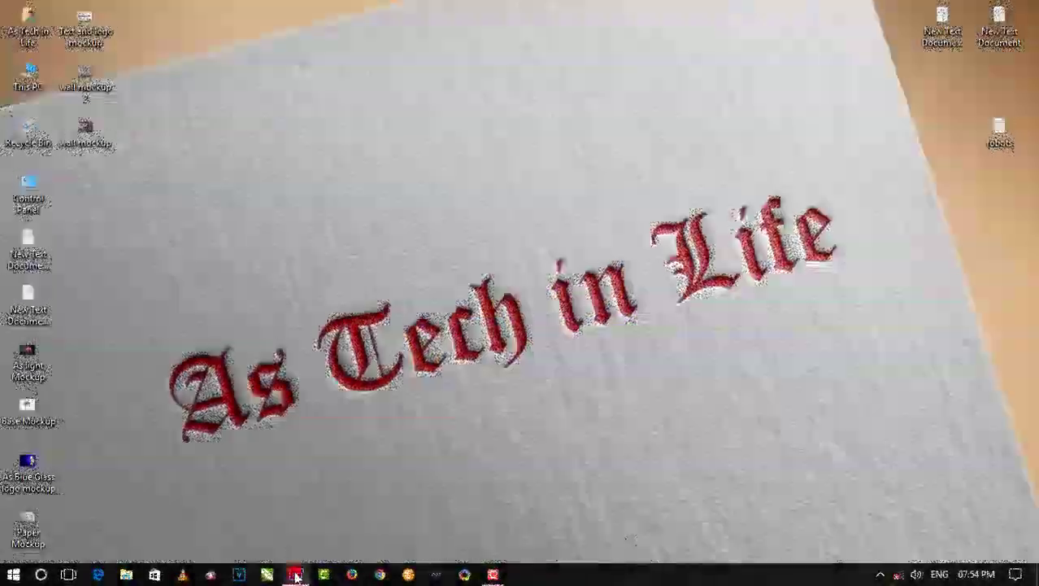
Browse Photoshop's Open dialog to E: > photo Shope > 3d Tital > As Mockup
{"action": "left_click", "coordinate": [295, 575]}
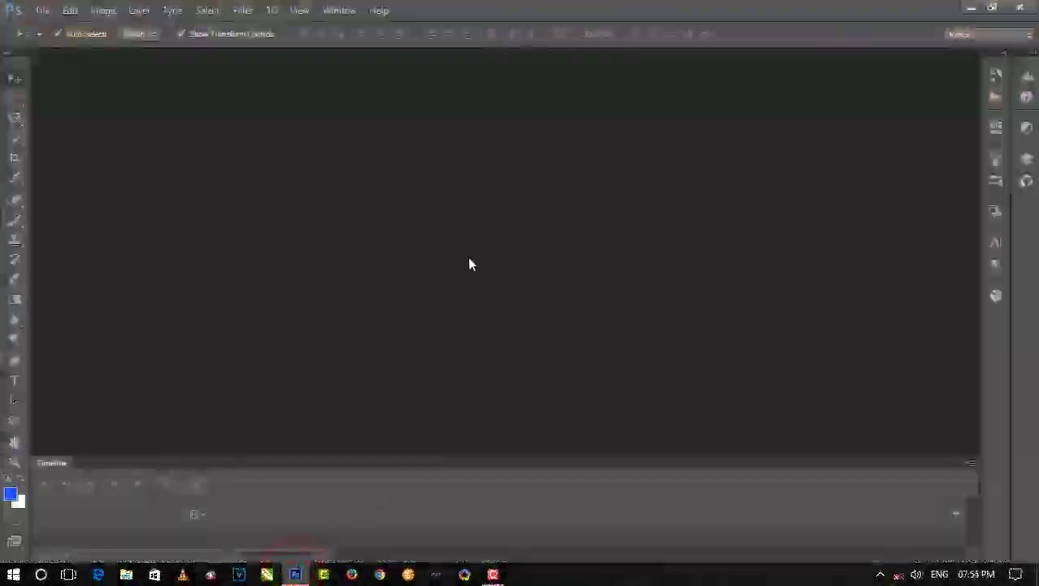
{"action": "double_click", "coordinate": [345, 252]}
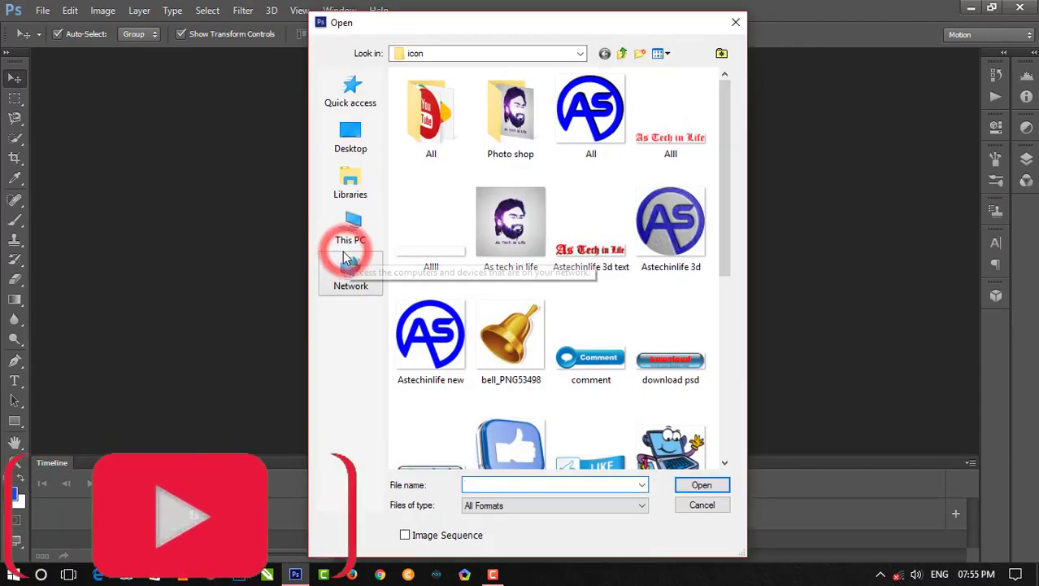
{"action": "left_click", "coordinate": [368, 230]}
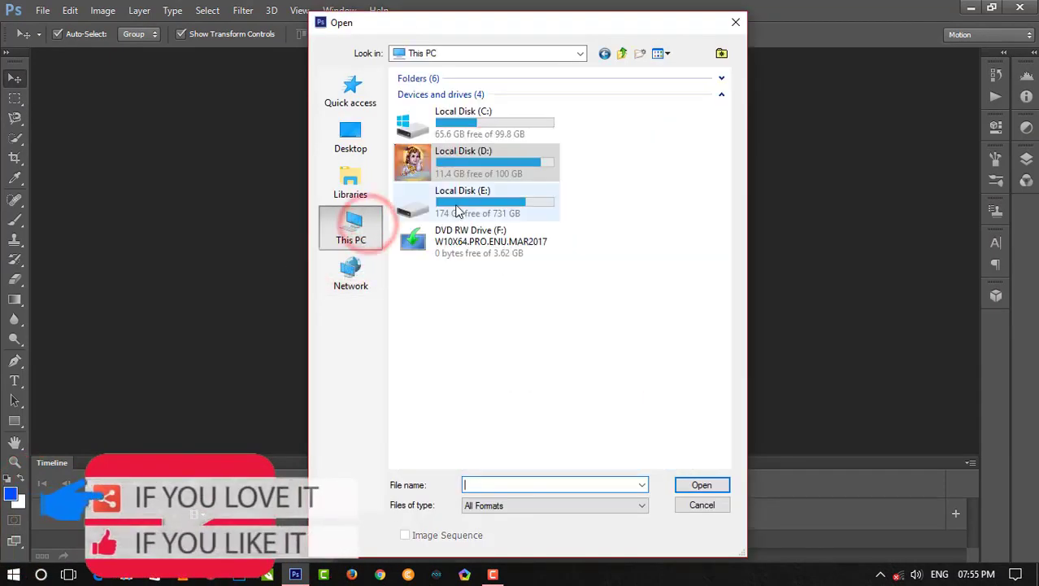
{"action": "double_click", "coordinate": [452, 203]}
{"action": "double_click", "coordinate": [439, 237]}
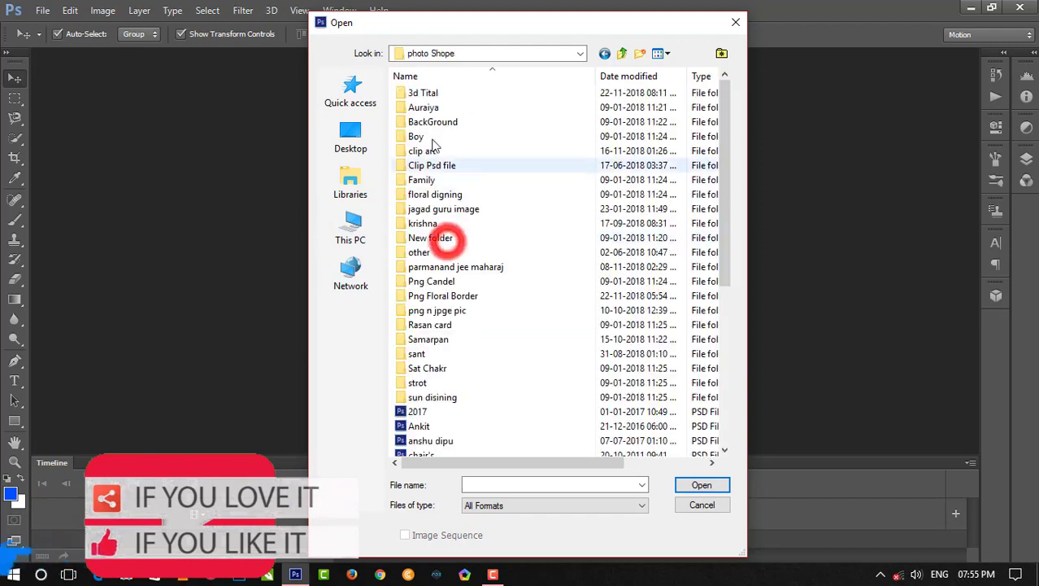
{"action": "double_click", "coordinate": [422, 92]}
{"action": "double_click", "coordinate": [425, 101]}
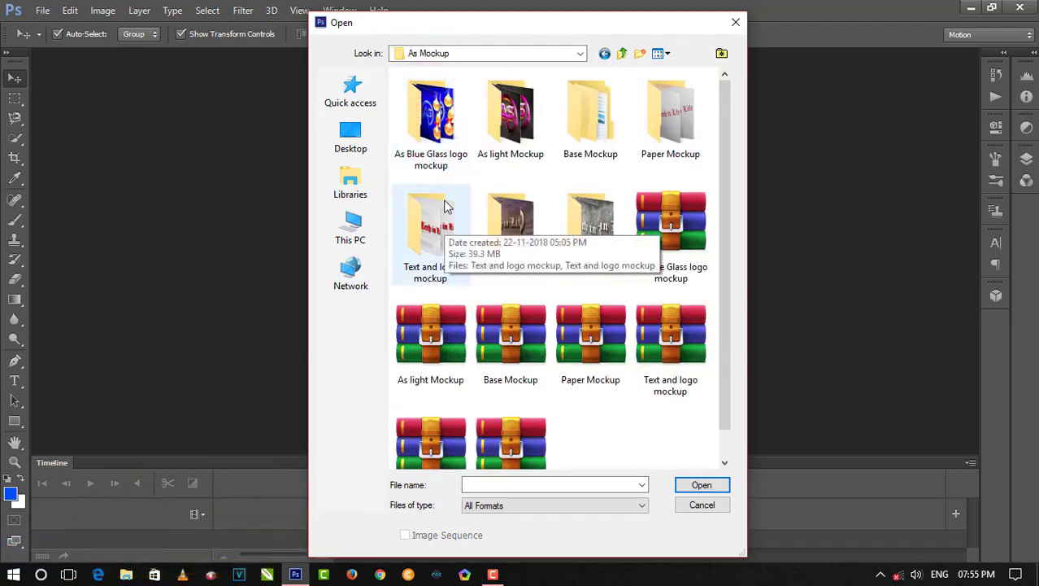
Open the 'As Blue Glass logo mockup' file from its folder
{"action": "double_click", "coordinate": [439, 123]}
{"action": "left_click", "coordinate": [435, 126]}
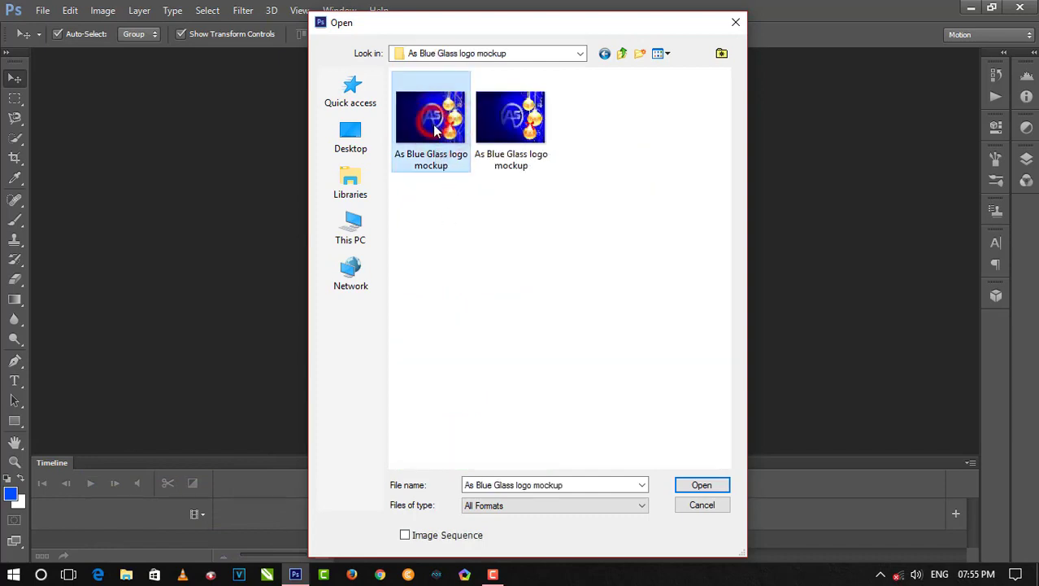
{"action": "left_click", "coordinate": [500, 148]}
{"action": "left_click", "coordinate": [696, 487]}
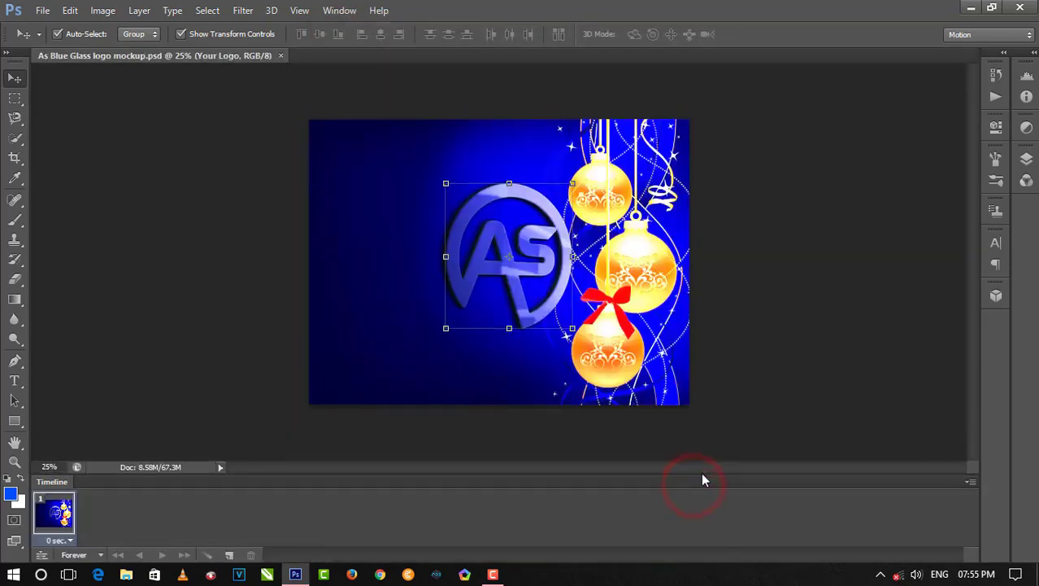
Deselect the logo layer, Fit Screen with the Zoom tool, then minimize Photoshop
{"action": "left_click", "coordinate": [220, 203]}
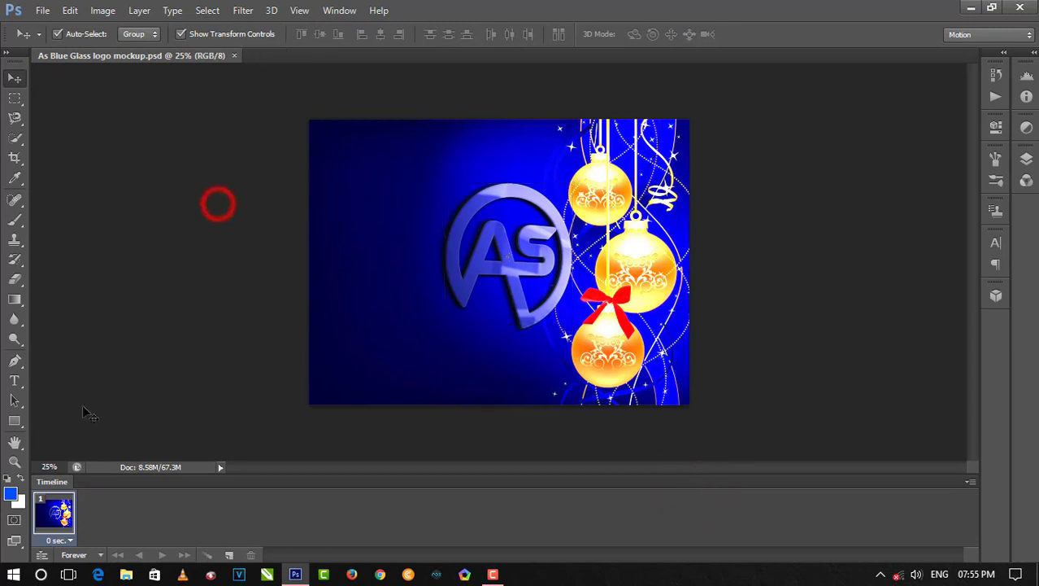
{"action": "left_click", "coordinate": [16, 462]}
{"action": "left_click", "coordinate": [457, 33]}
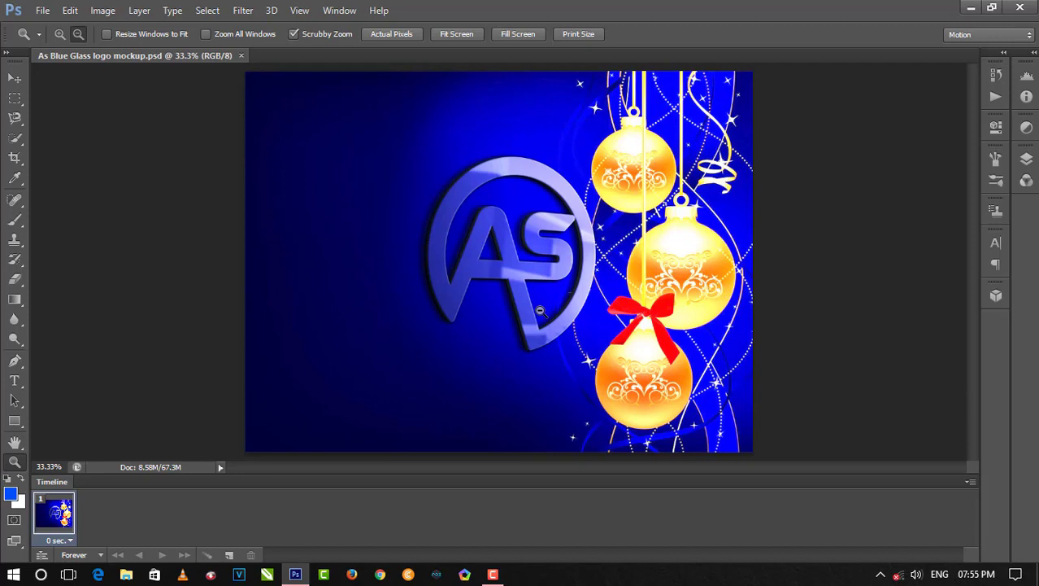
{"action": "left_click", "coordinate": [970, 8]}
Refresh the desktop, launch CorelDRAW X8 and open the recent Astechinlife.cdr drawing
{"action": "right_click", "coordinate": [286, 189]}
{"action": "left_click", "coordinate": [311, 218]}
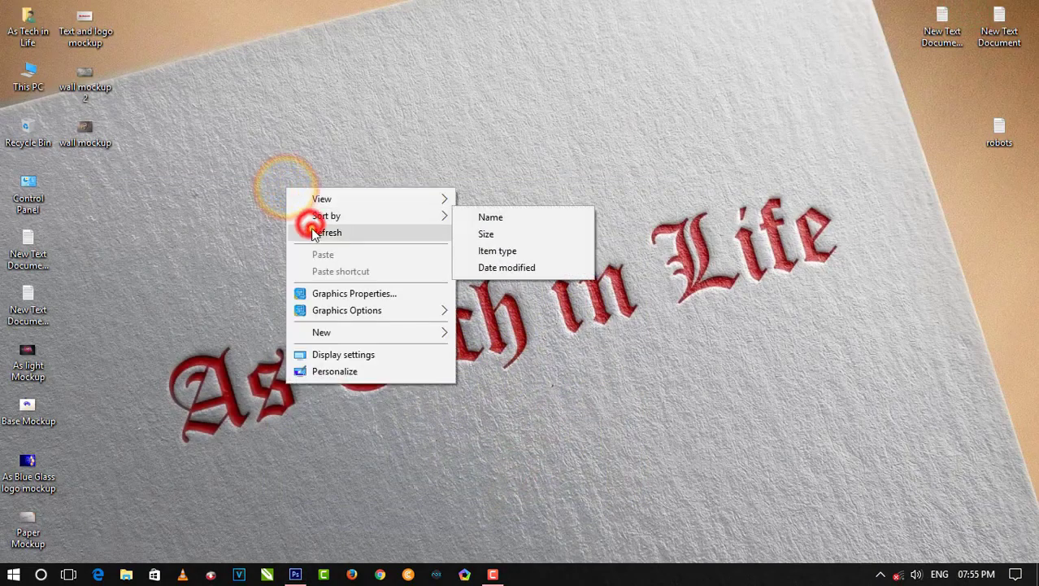
{"action": "left_click", "coordinate": [314, 235]}
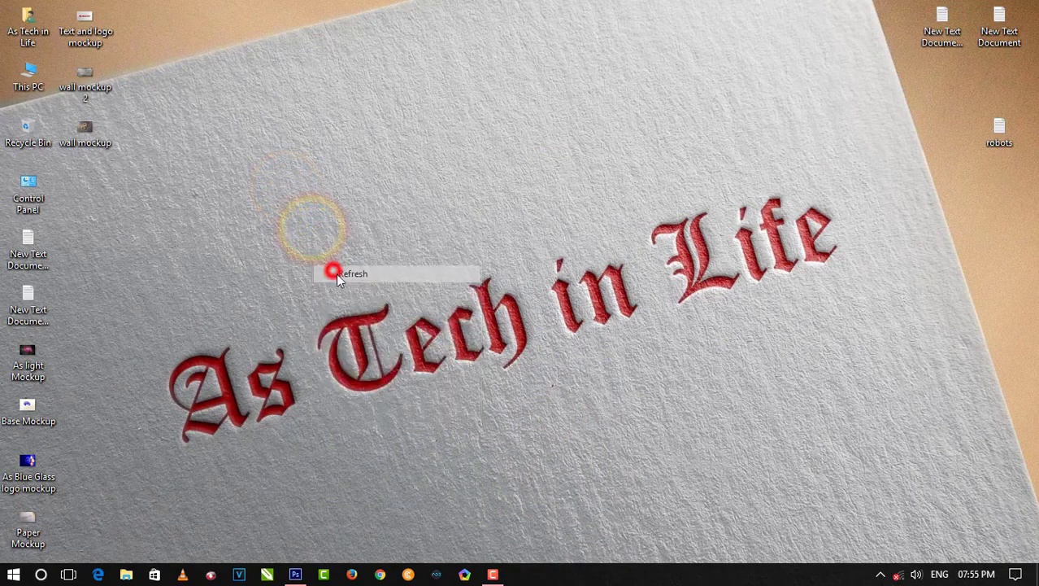
{"action": "left_click", "coordinate": [267, 574]}
{"action": "mouse_move", "coordinate": [295, 574]}
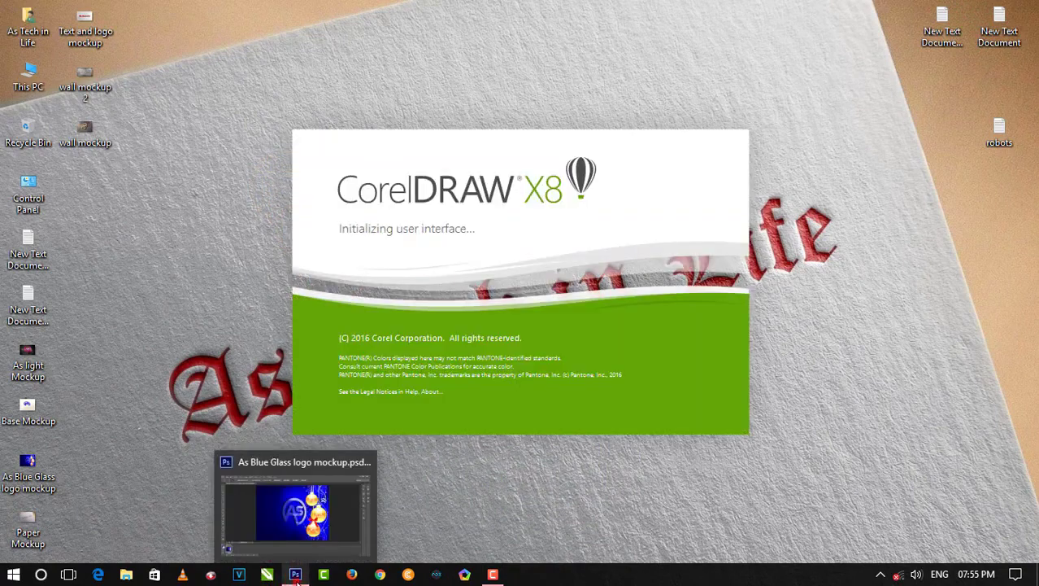
{"action": "left_click", "coordinate": [295, 574]}
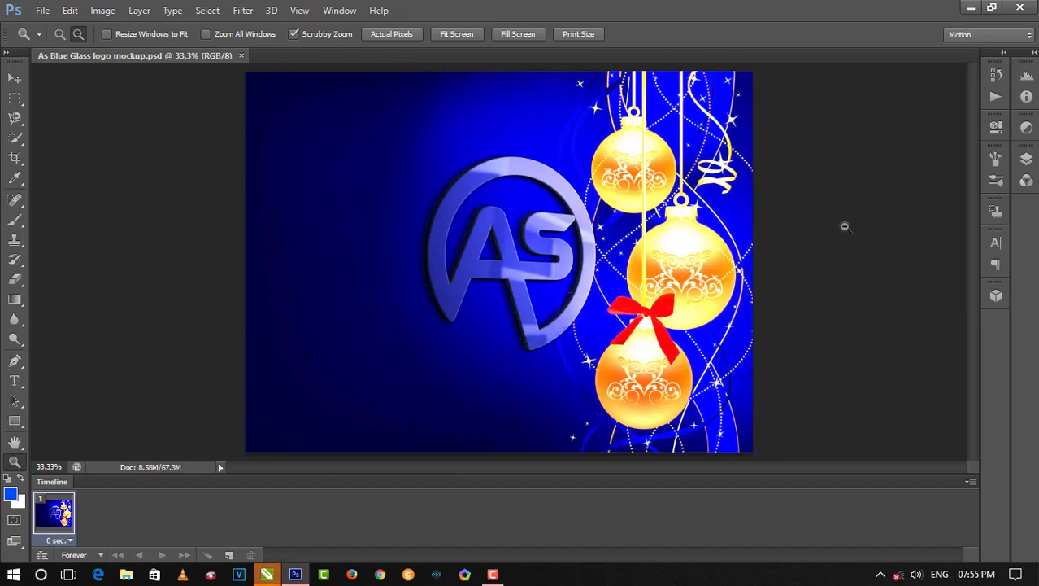
{"action": "left_click", "coordinate": [971, 8]}
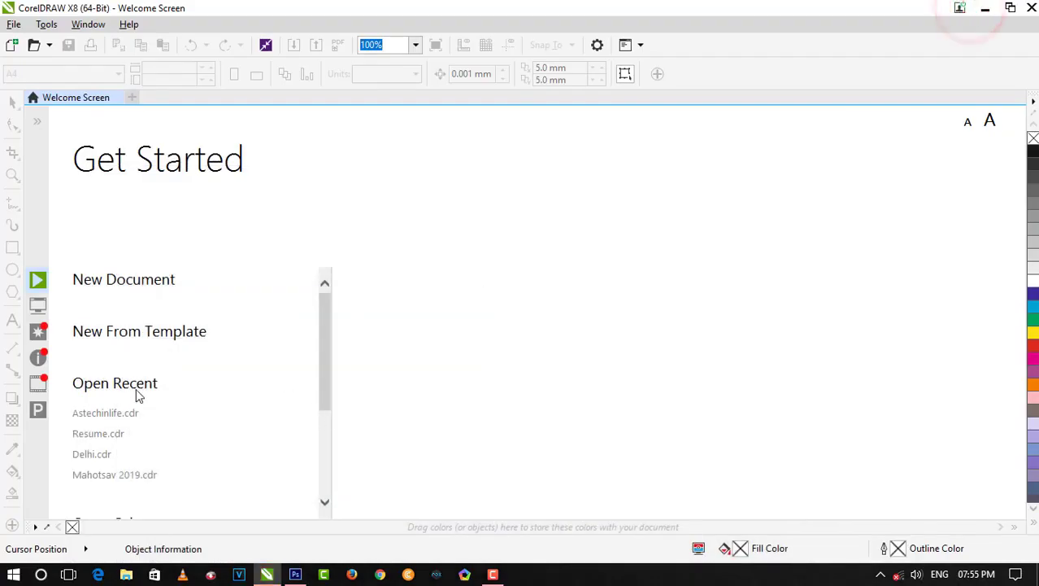
{"action": "left_click", "coordinate": [104, 412]}
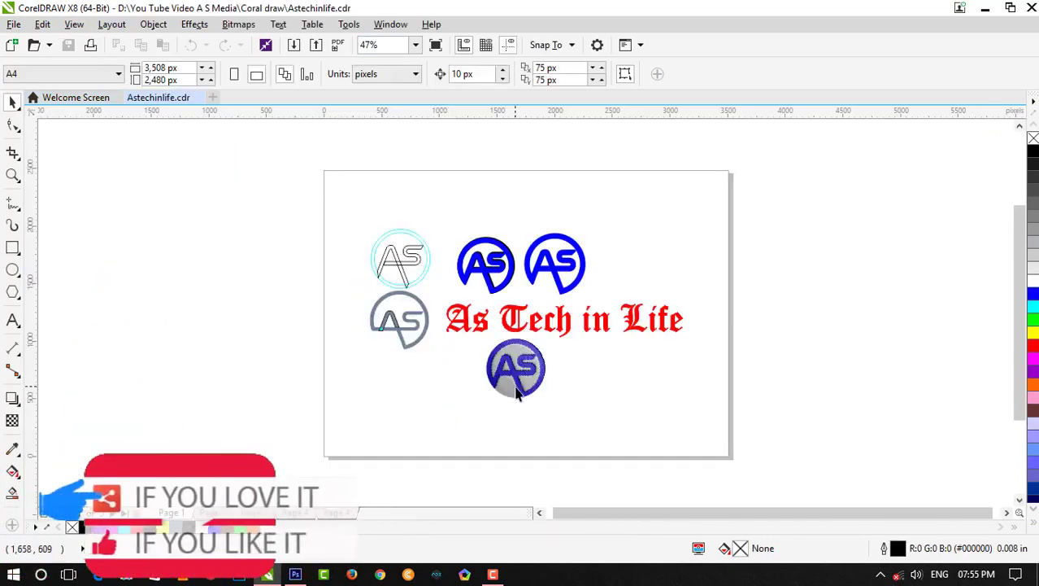
Select the AS logos one by one and delete them, then undo the incomplete deletion
{"action": "left_click", "coordinate": [587, 417]}
{"action": "left_click_drag", "start_coordinate": [586, 415], "coordinate": [476, 340]}
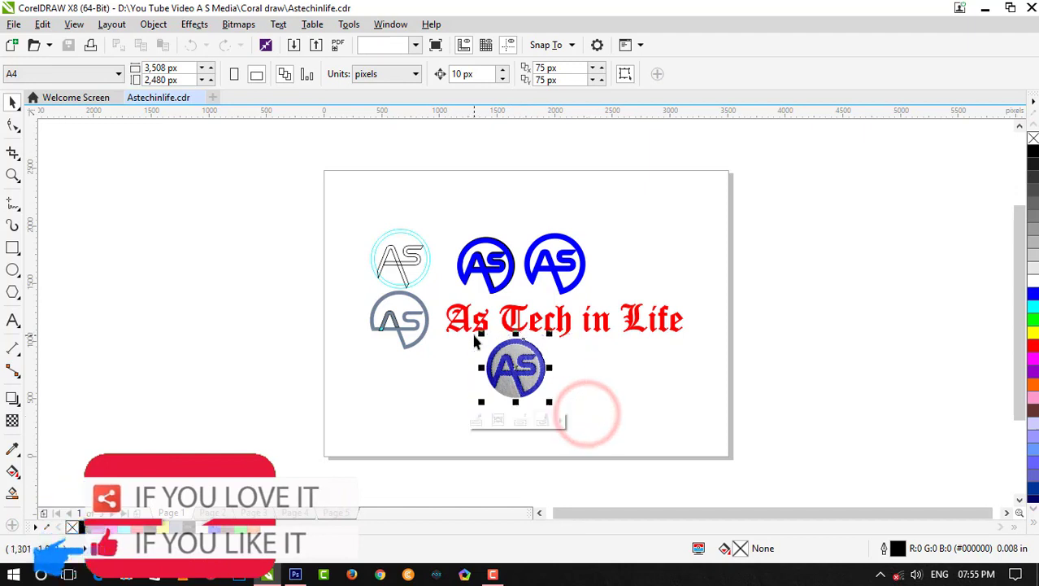
{"action": "left_click", "coordinate": [404, 331]}
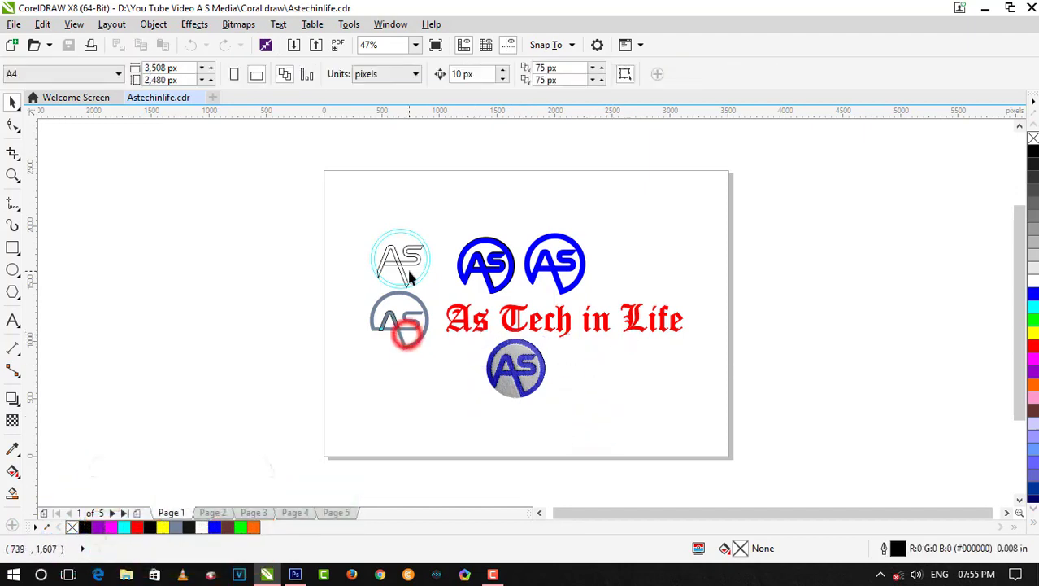
{"action": "left_click", "coordinate": [404, 265]}
{"action": "left_click", "coordinate": [487, 281]}
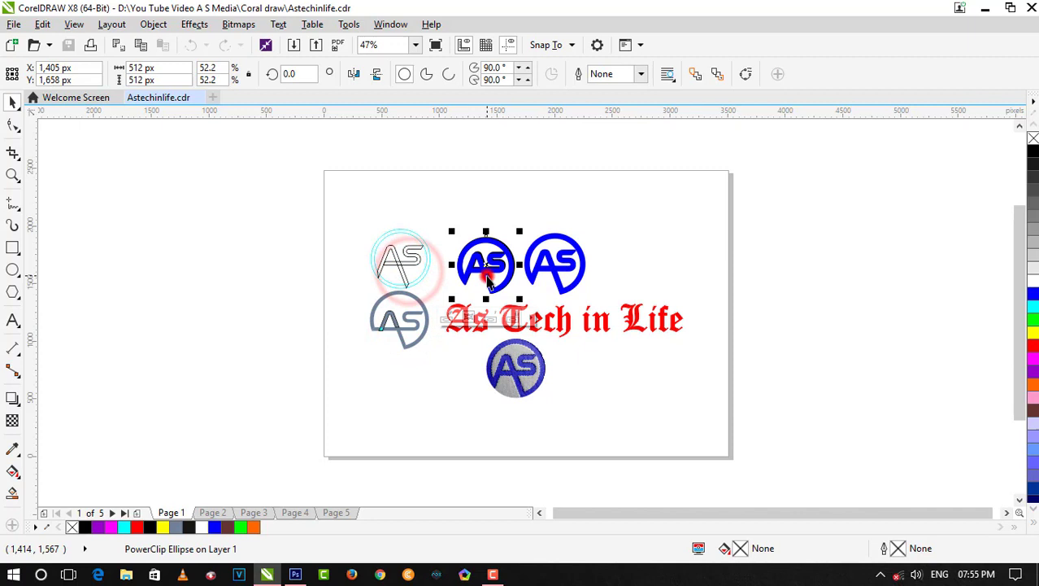
{"action": "left_click", "coordinate": [553, 266], "text": "shift"}
{"action": "left_click", "coordinate": [424, 263], "text": "shift"}
{"action": "left_click", "coordinate": [399, 320], "text": "shift"}
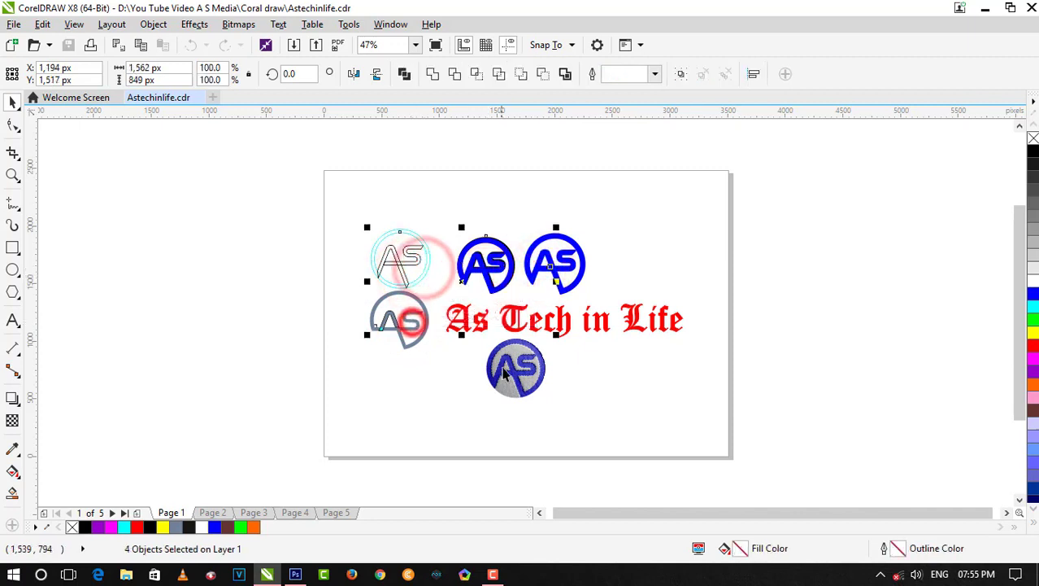
{"action": "left_click", "coordinate": [504, 367], "text": "shift"}
{"action": "key", "text": "Delete"}
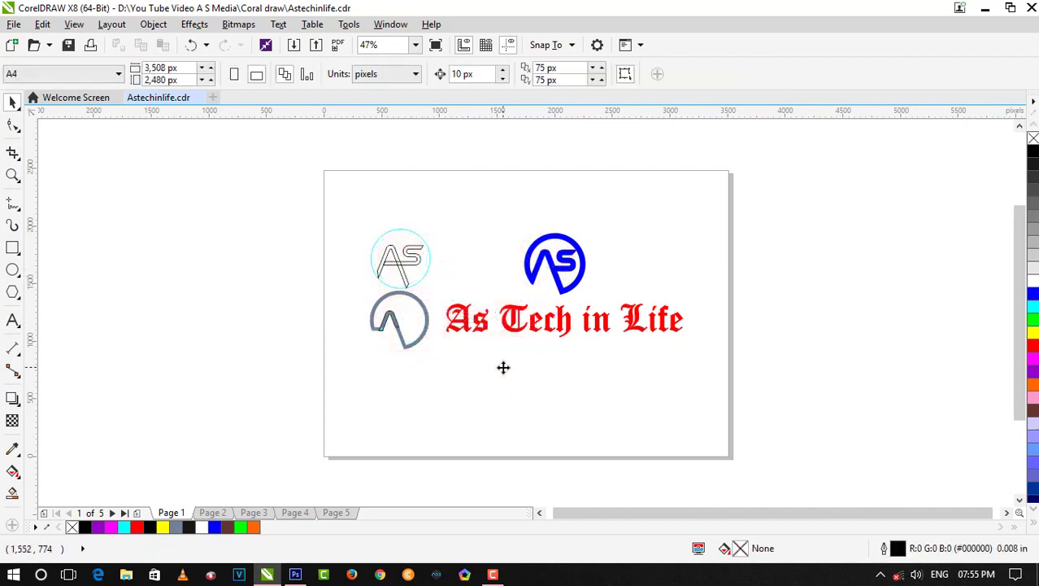
{"action": "key", "text": "ctrl+z"}
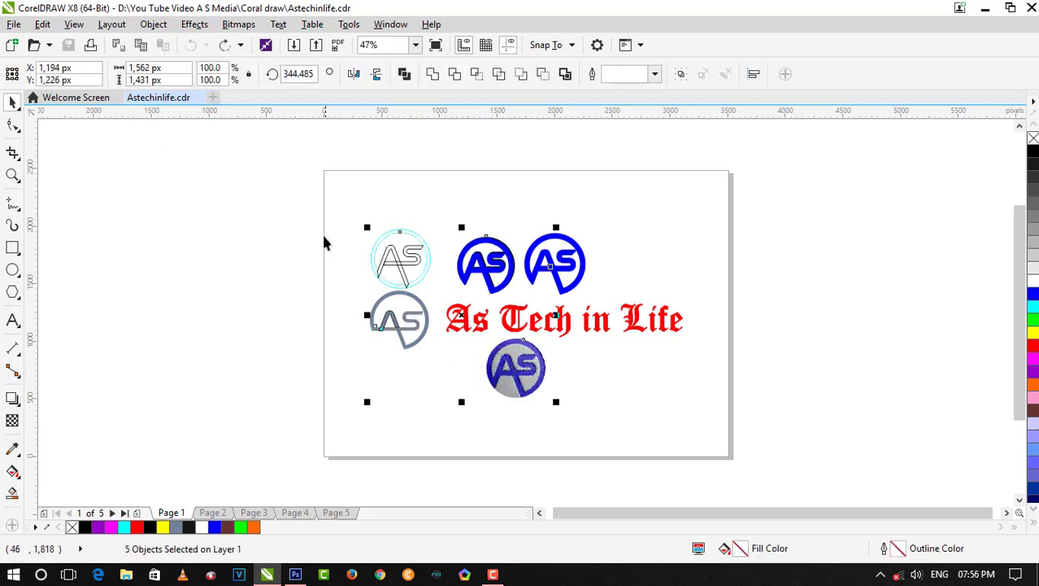
Marquee-select and delete all AS logos, then nudge the text slightly up-left
{"action": "left_click_drag", "start_coordinate": [279, 180], "coordinate": [623, 483]}
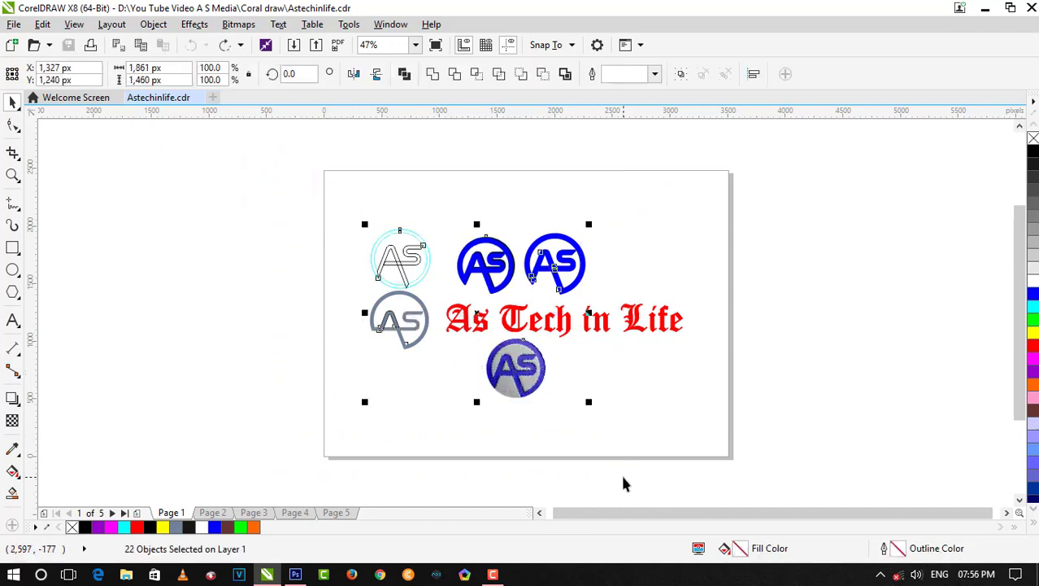
{"action": "key", "text": "Delete"}
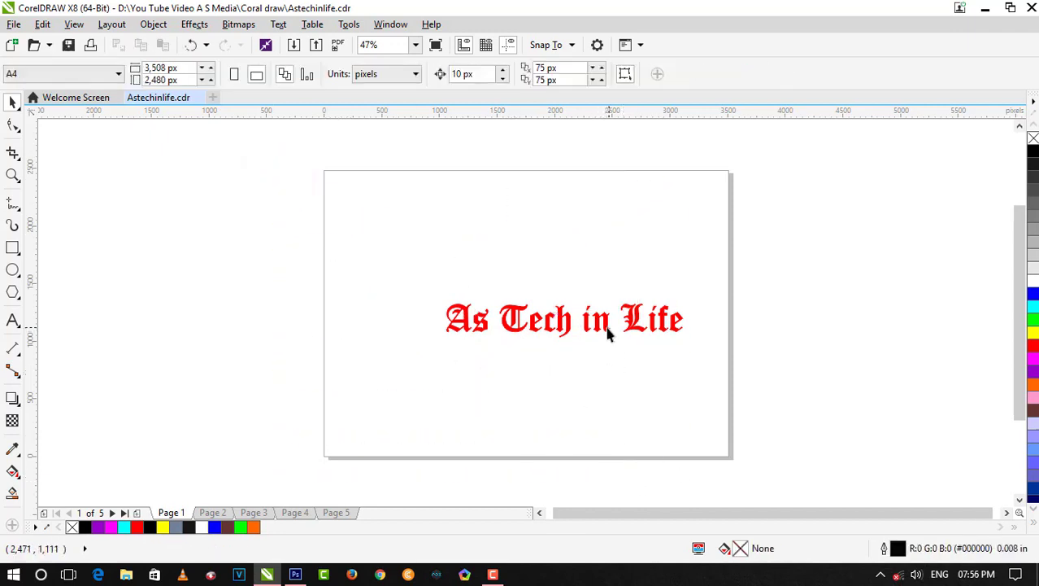
{"action": "left_click_drag", "start_coordinate": [597, 331], "coordinate": [578, 327]}
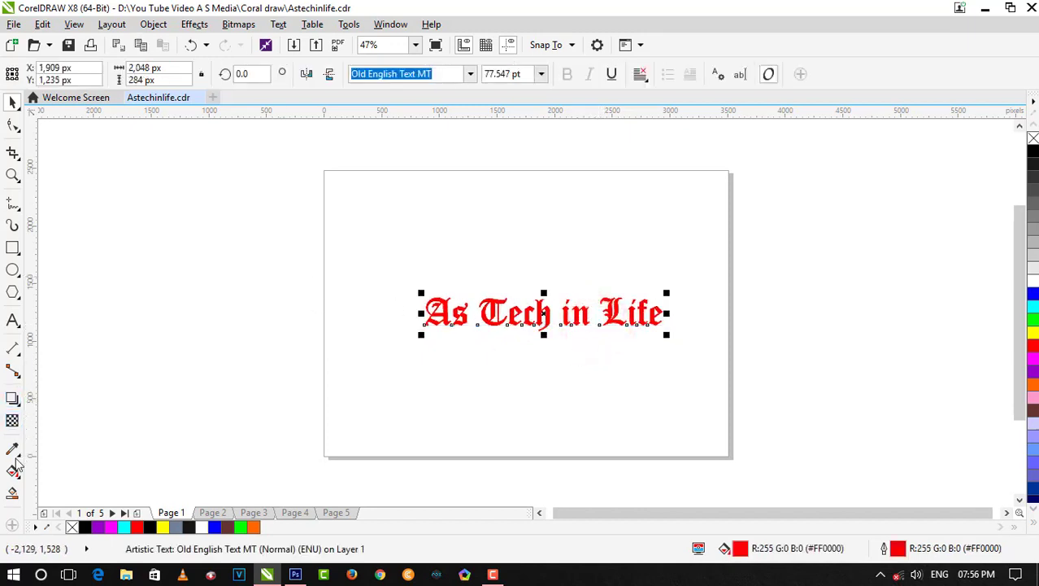
Zoom into the red 'As Tech in Life' text with a Zoom-tool box, then deselect
{"action": "left_click", "coordinate": [12, 175]}
{"action": "mouse_move", "coordinate": [402, 283]}
{"action": "left_mouse_down"}
{"action": "mouse_move", "coordinate": [486, 326]}
{"action": "mouse_move", "coordinate": [682, 350]}
{"action": "left_mouse_up"}
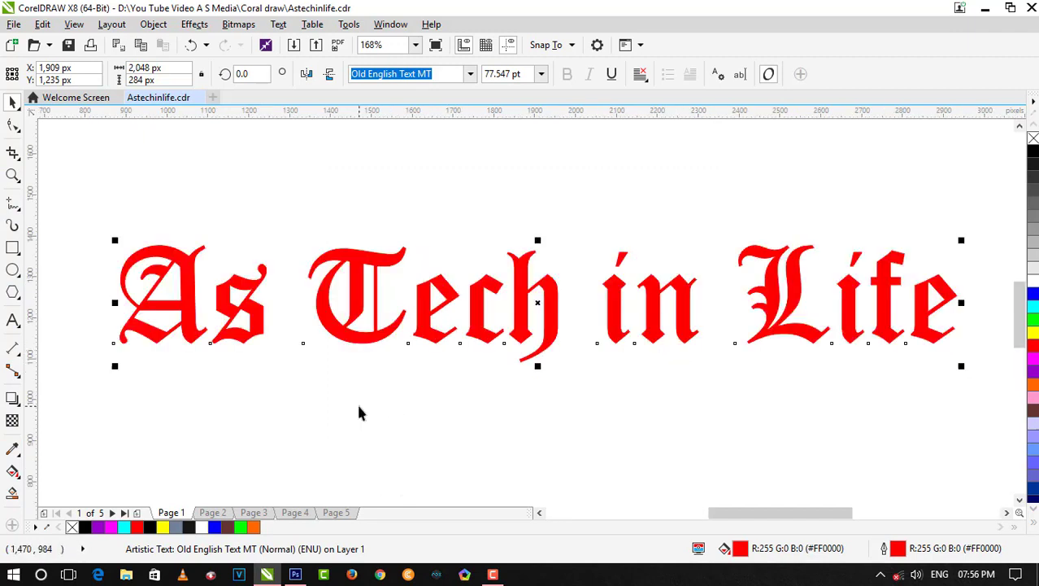
{"action": "left_click", "coordinate": [394, 433]}
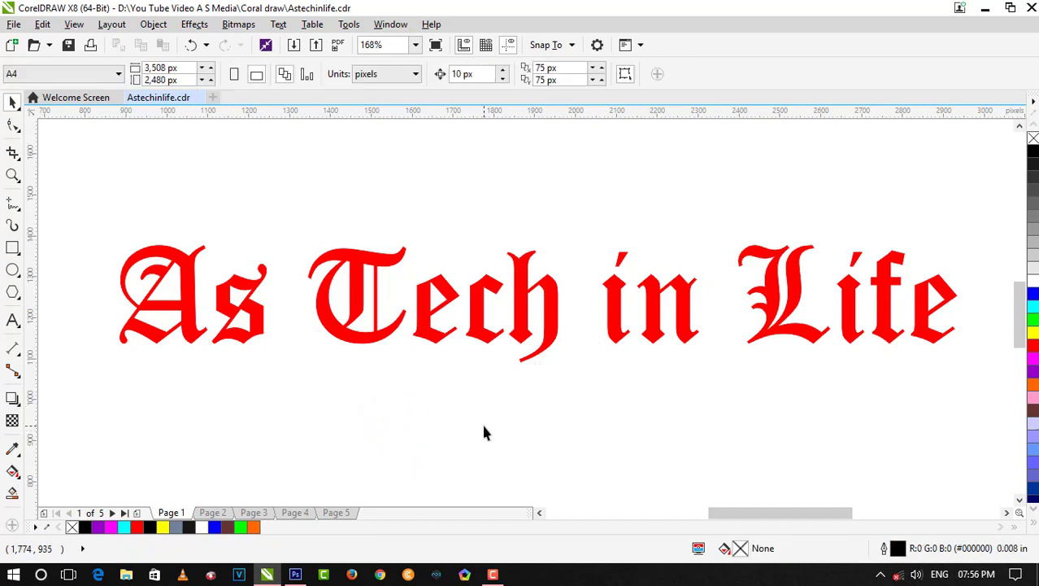
Export the drawing to the Desktop as a transparent PNG named Astechinlife
{"action": "key", "text": "ctrl+e"}
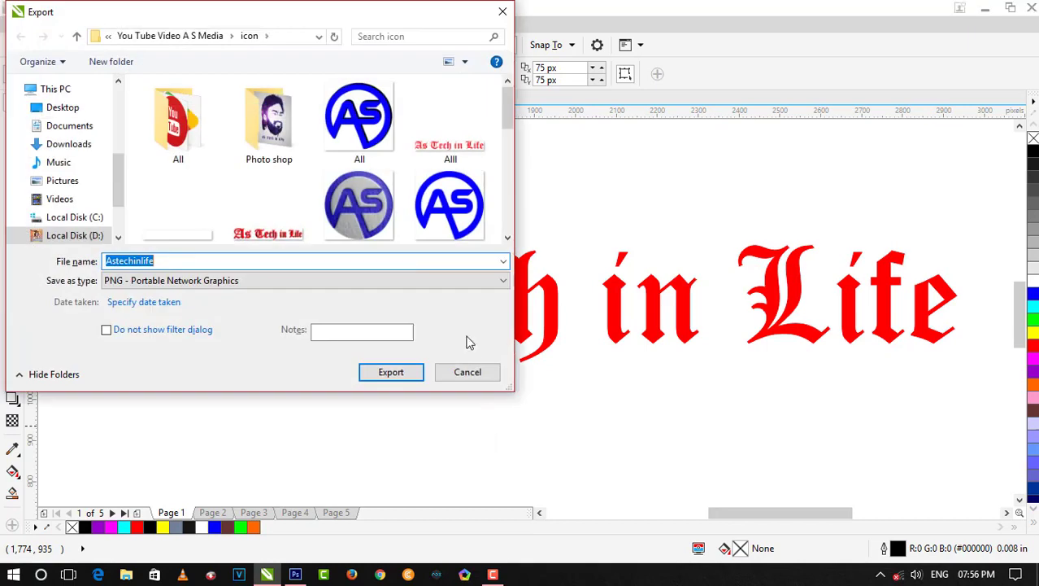
{"action": "left_click", "coordinate": [62, 108]}
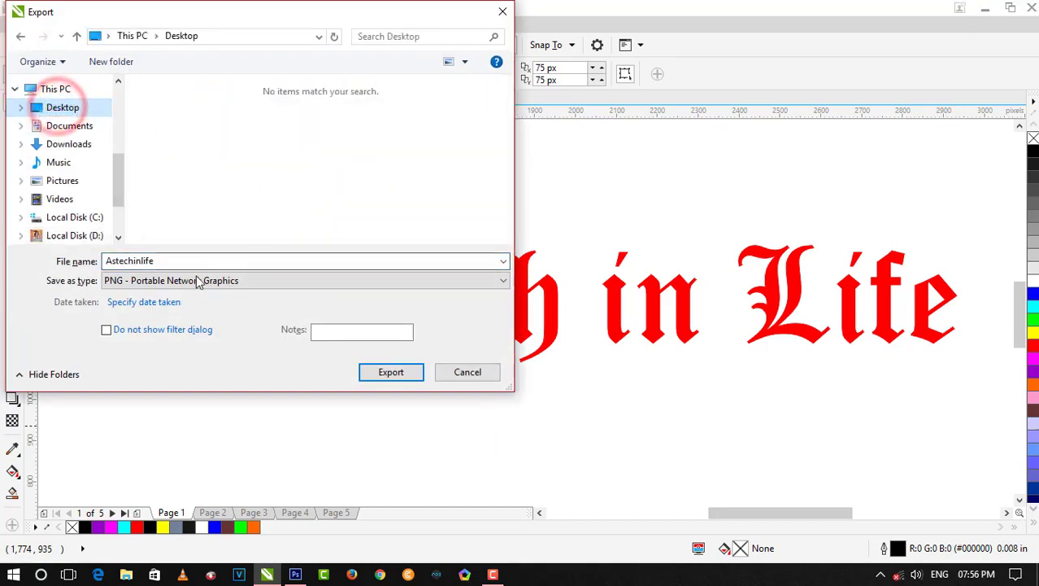
{"action": "left_click", "coordinate": [390, 373]}
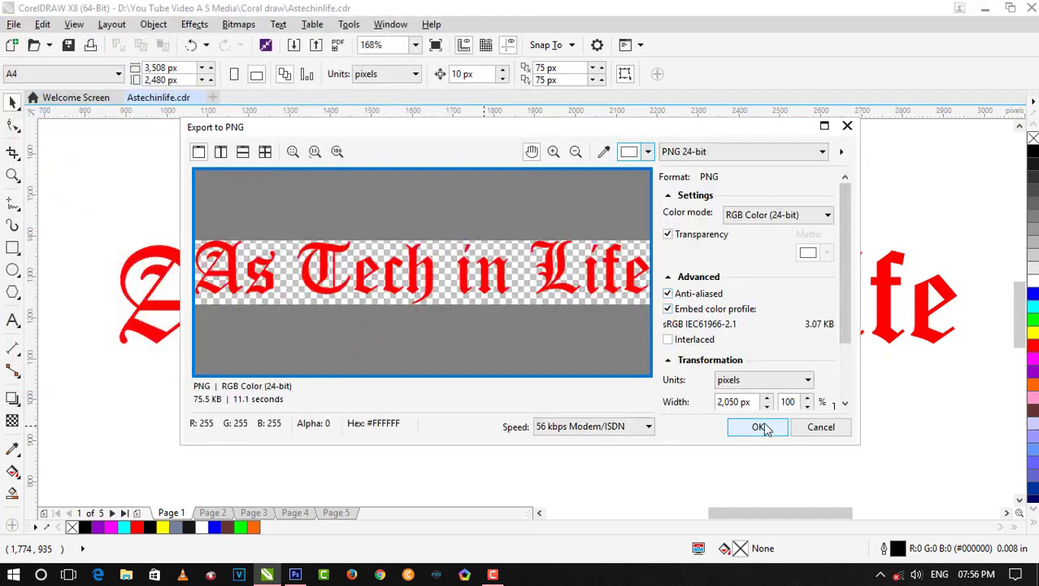
{"action": "left_click", "coordinate": [758, 426]}
Preview the exported Astechinlife PNG on the desktop, then switch back to Photoshop
{"action": "left_click", "coordinate": [988, 10]}
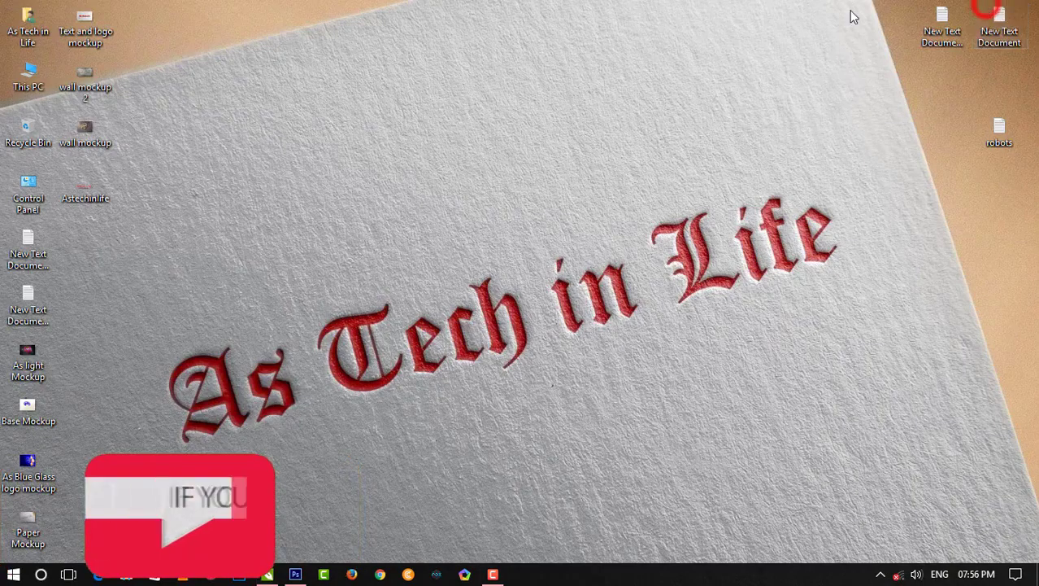
{"action": "double_click", "coordinate": [87, 196]}
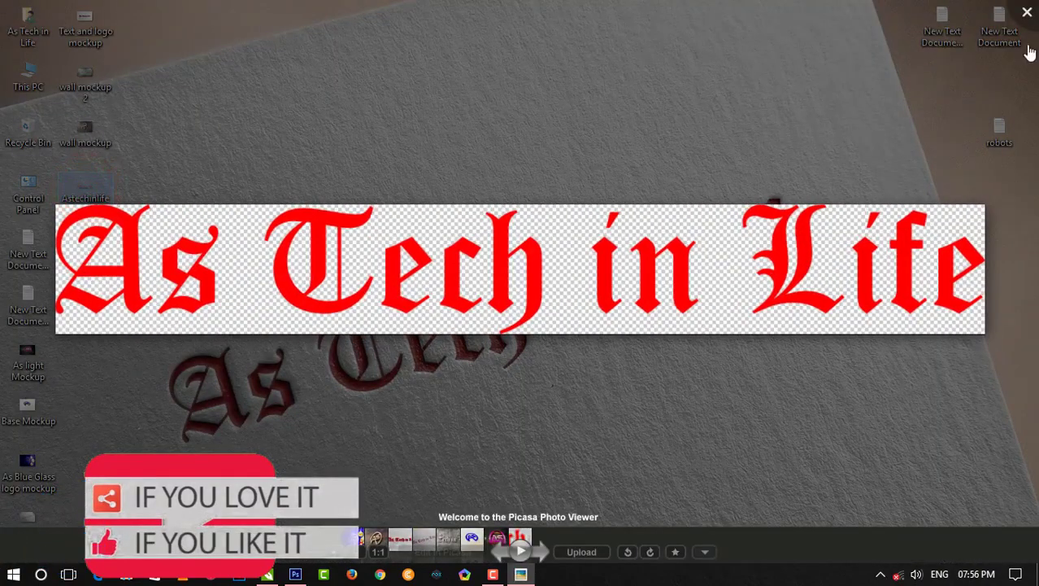
{"action": "left_click", "coordinate": [1027, 12]}
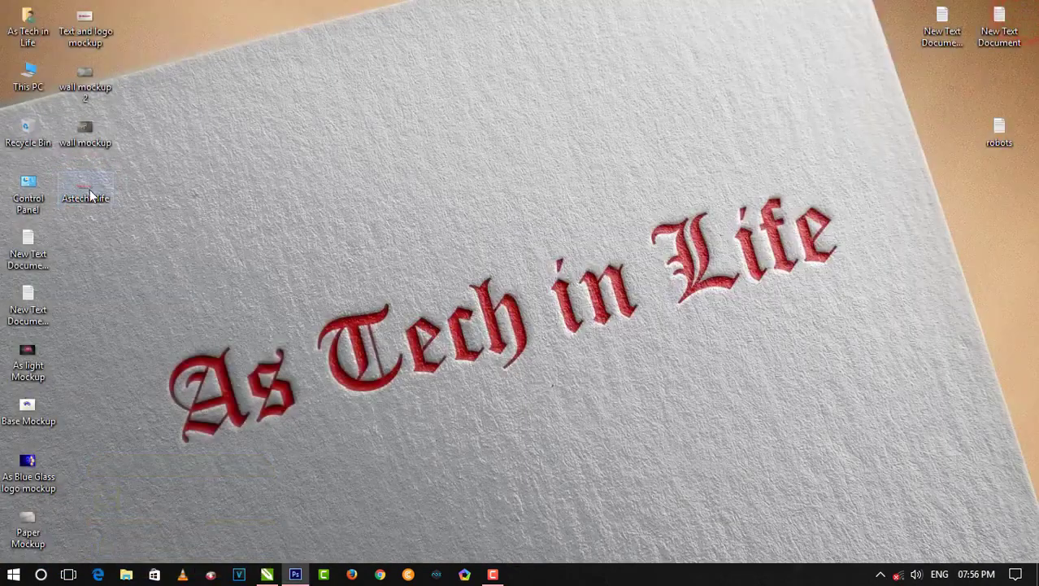
{"action": "left_click_drag", "start_coordinate": [86, 189], "coordinate": [298, 576]}
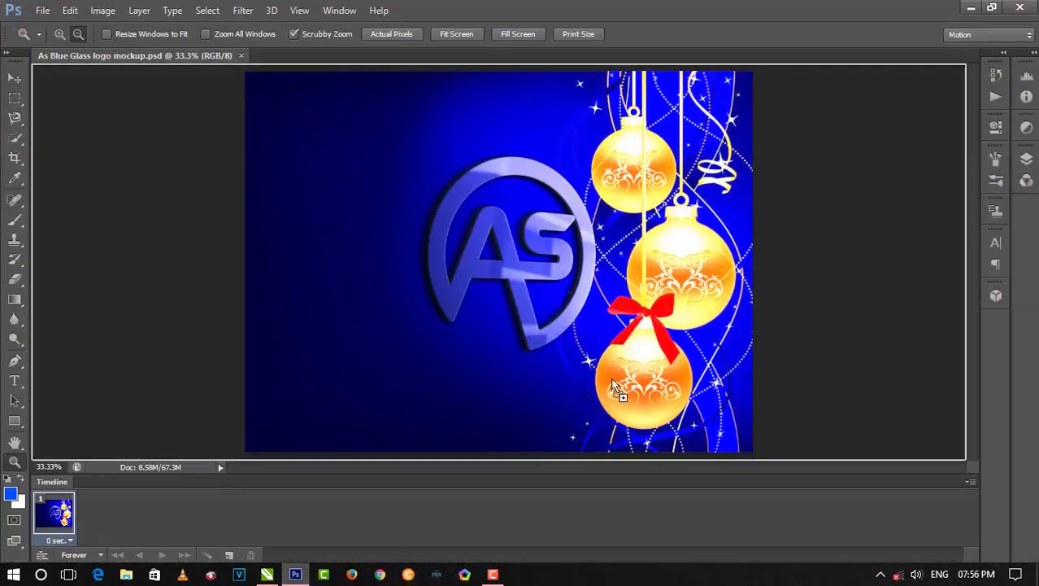
Bring the blue glass mockup forward, pick the Move tool and show the Layers panel with Your Logo
{"action": "left_click_drag", "start_coordinate": [298, 578], "coordinate": [301, 579]}
{"action": "left_click", "coordinate": [162, 120]}
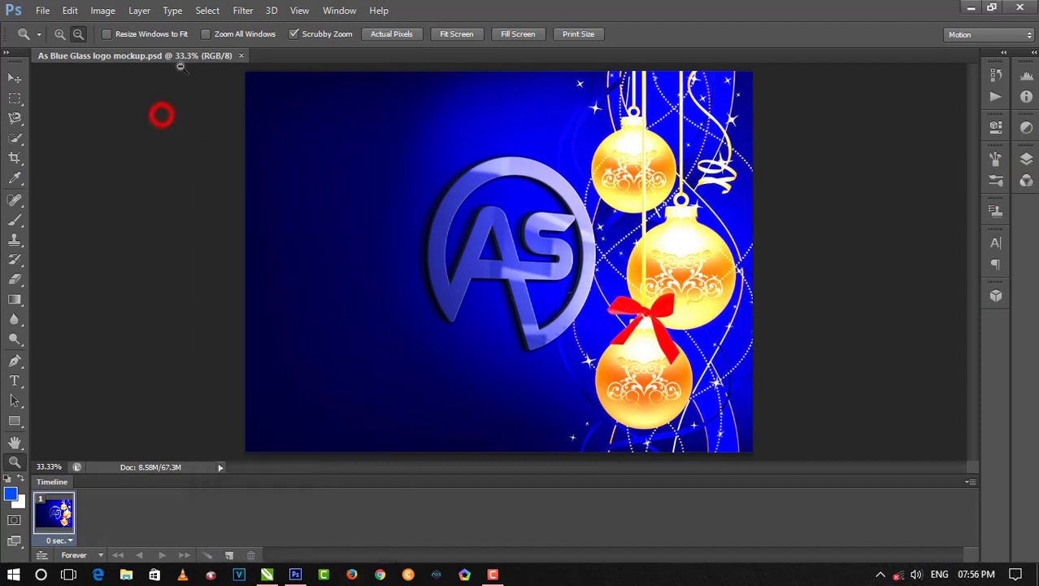
{"action": "left_click", "coordinate": [11, 79]}
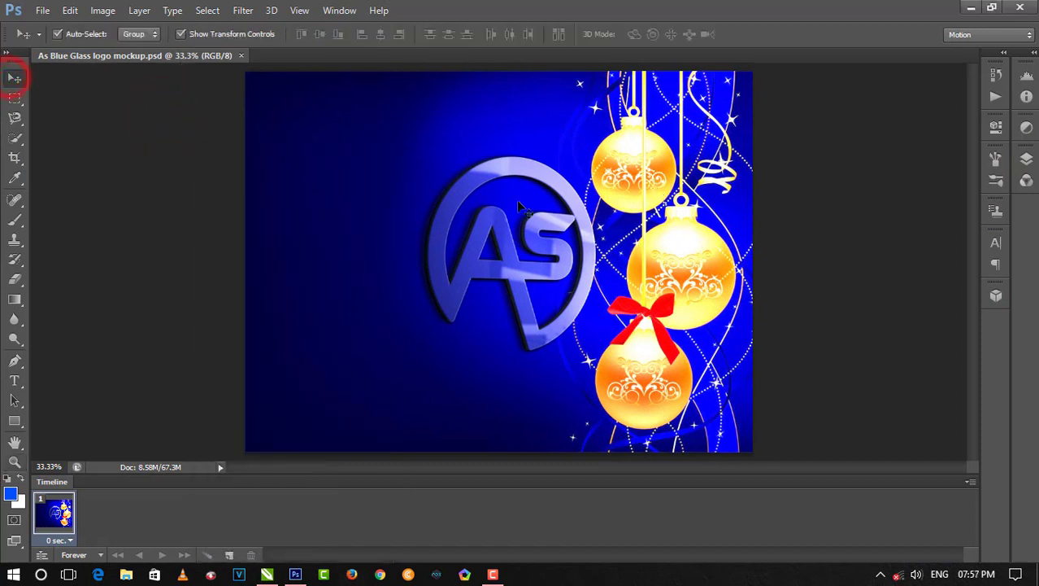
{"action": "left_click", "coordinate": [195, 157]}
{"action": "left_click", "coordinate": [1026, 158]}
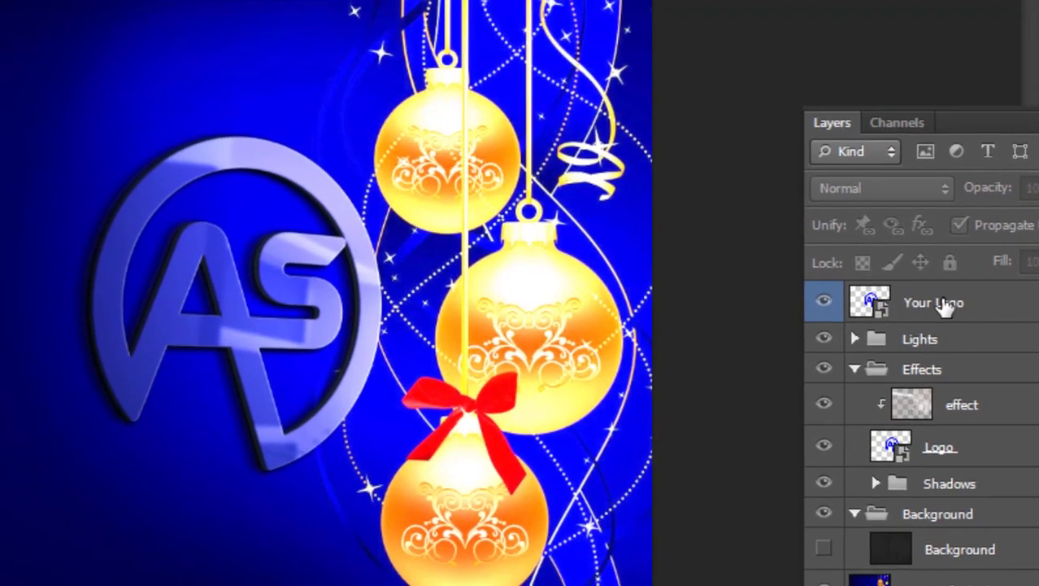
Open the Your Logo smart object, keeping the embedded colour profile
{"action": "double_click", "coordinate": [883, 253]}
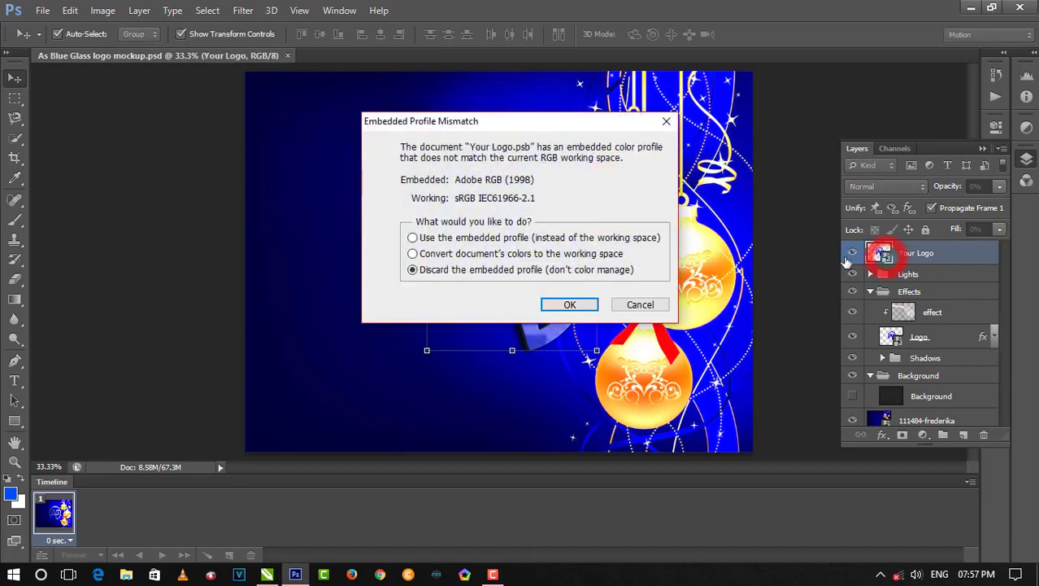
{"action": "left_click", "coordinate": [416, 238]}
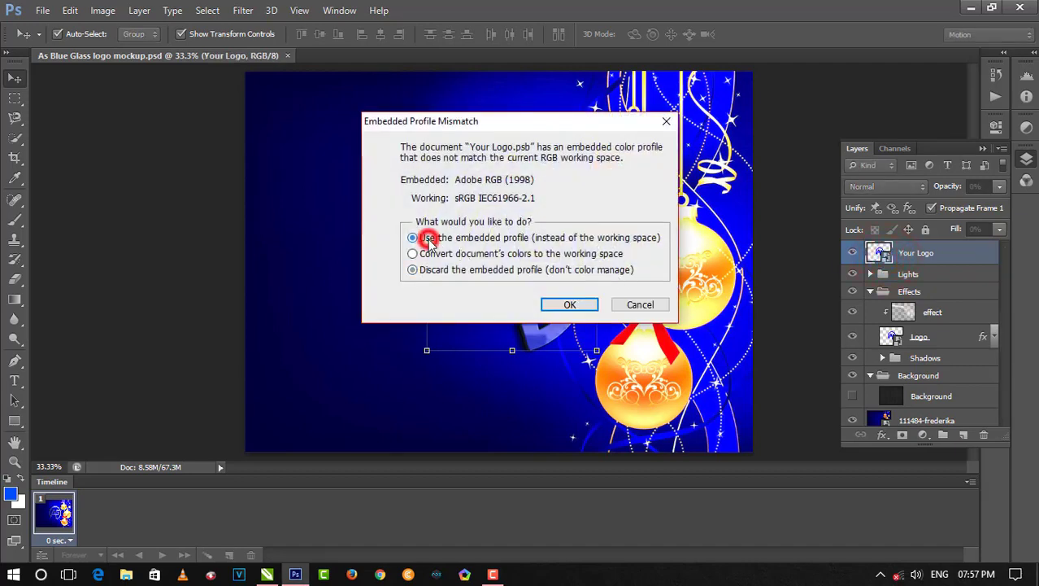
{"action": "left_click", "coordinate": [558, 305]}
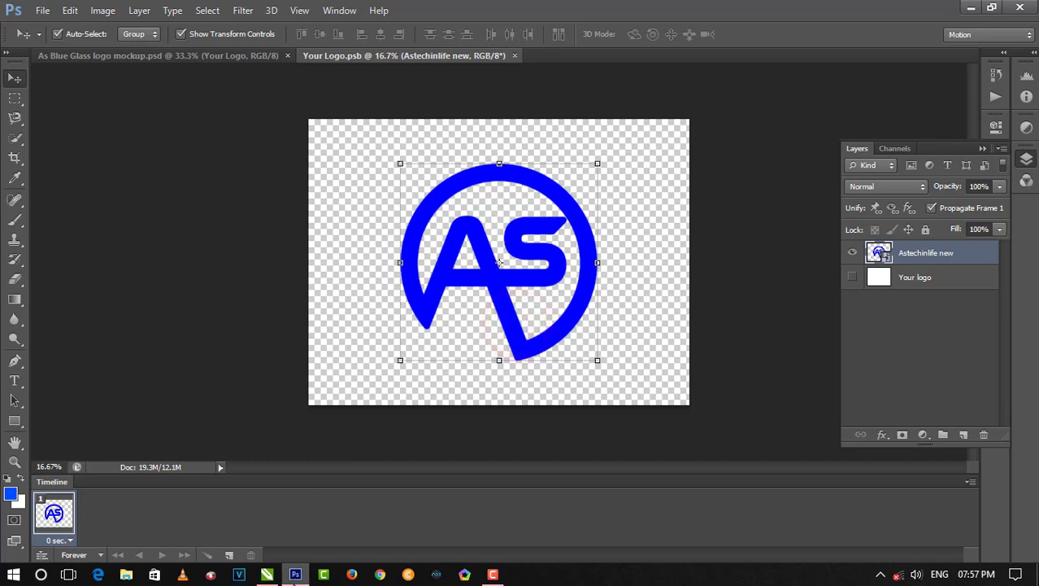
Drag Astechinlife.png from the desktop into Your Logo and enlarge it to about 467%
{"action": "left_click", "coordinate": [971, 8]}
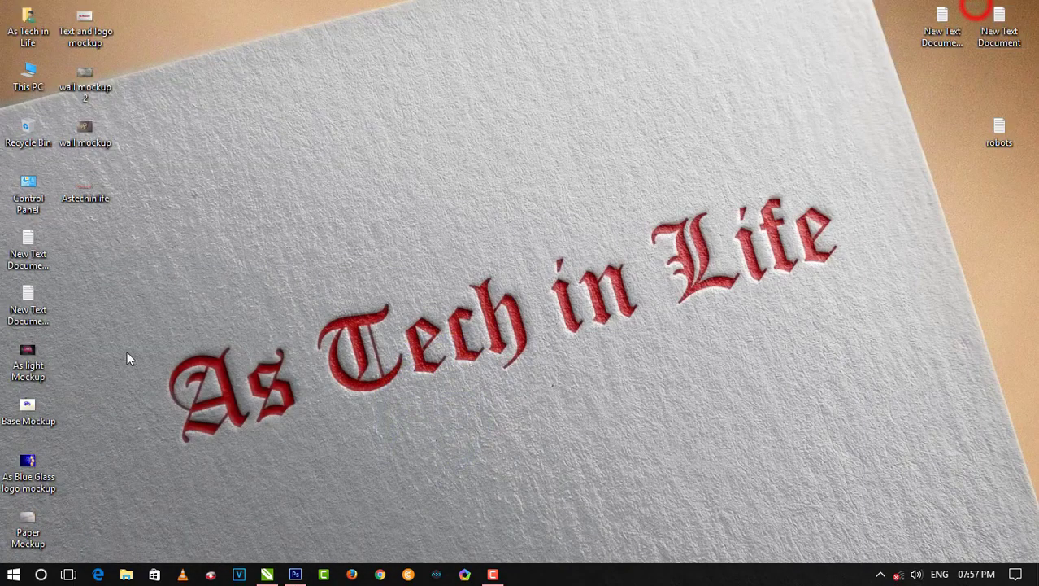
{"action": "mouse_move", "coordinate": [85, 177]}
{"action": "left_mouse_down"}
{"action": "mouse_move", "coordinate": [297, 574]}
{"action": "mouse_move", "coordinate": [485, 274]}
{"action": "left_mouse_up"}
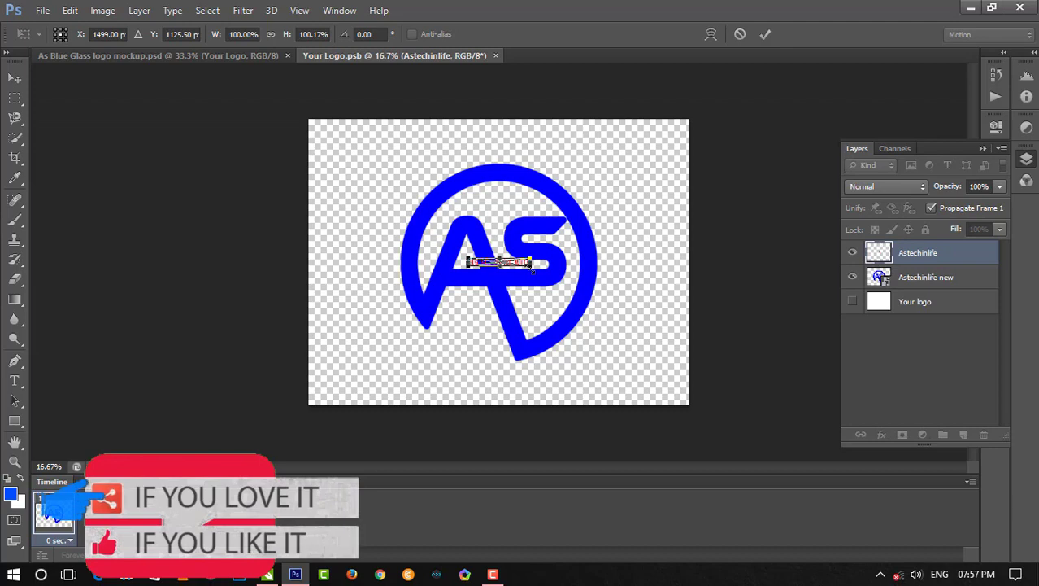
{"action": "mouse_move", "coordinate": [532, 270]}
{"action": "left_mouse_down"}
{"action": "mouse_move", "coordinate": [645, 370]}
{"action": "mouse_move", "coordinate": [634, 366]}
{"action": "left_mouse_up"}
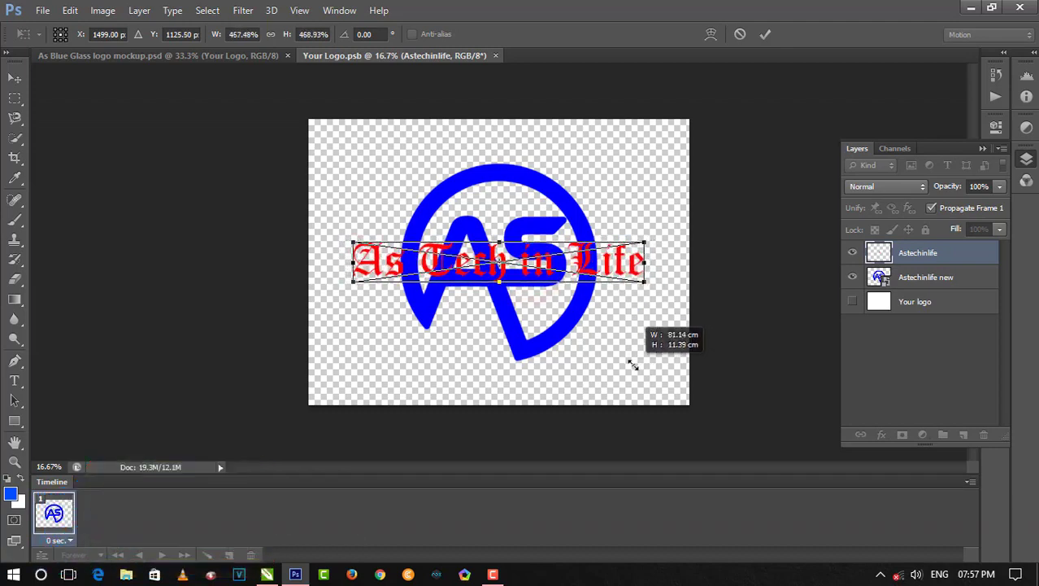
Commit the resized text, hide the blue AS logo layer, and save and close Your Logo.psb
{"action": "left_click", "coordinate": [764, 36]}
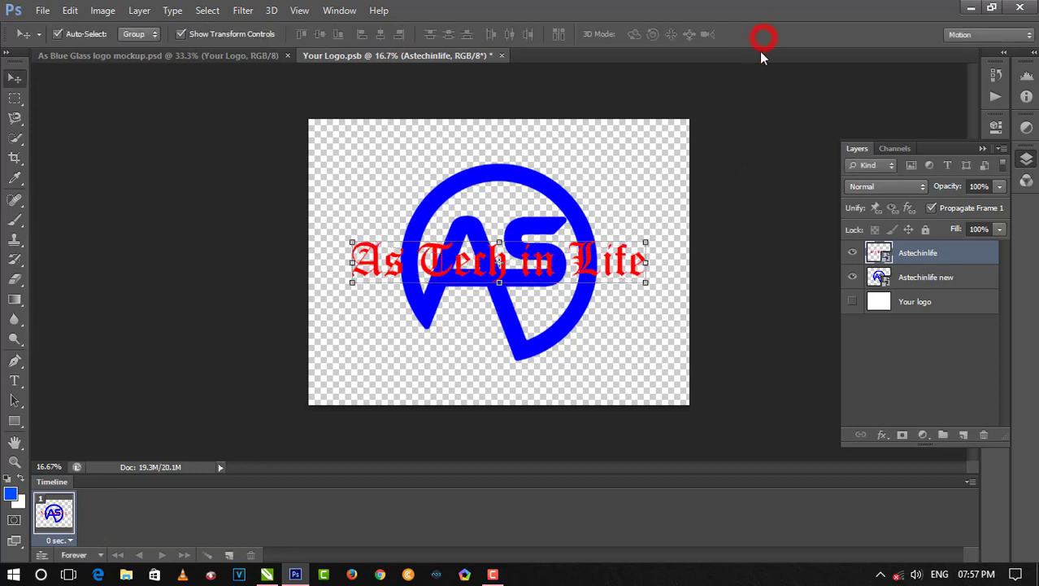
{"action": "left_click", "coordinate": [853, 278]}
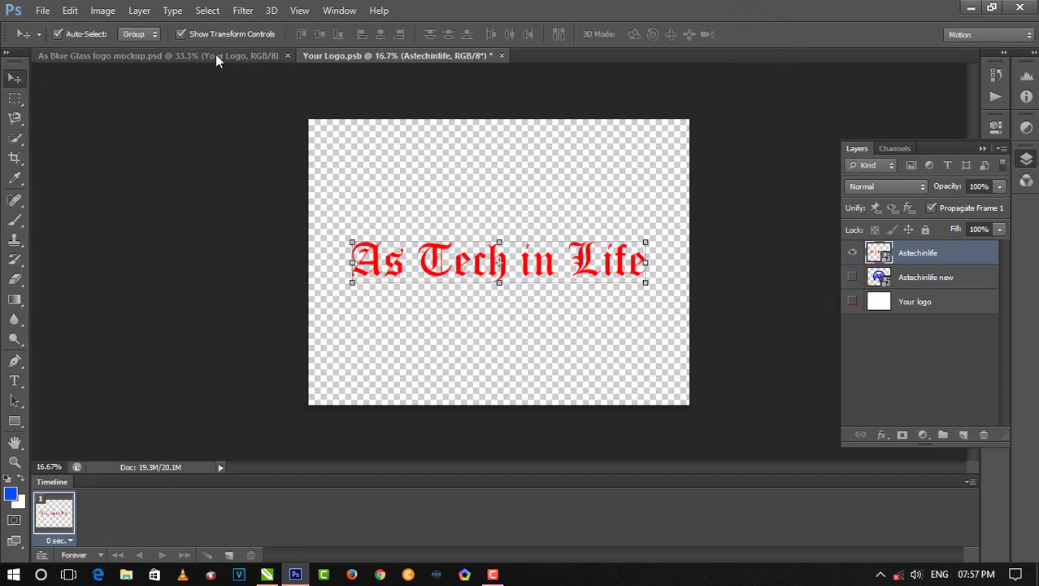
{"action": "left_click", "coordinate": [501, 56]}
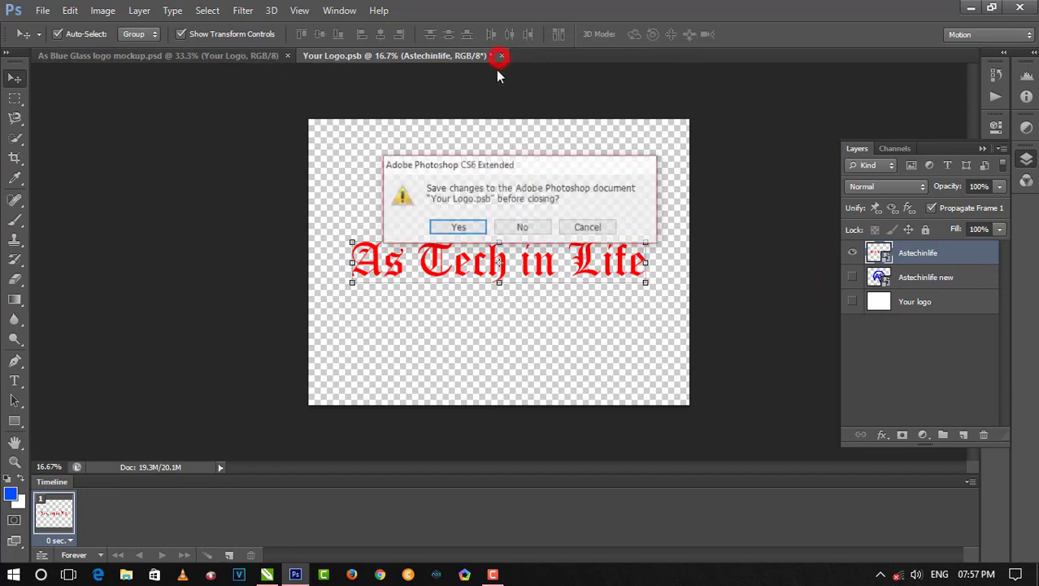
{"action": "left_click", "coordinate": [458, 228]}
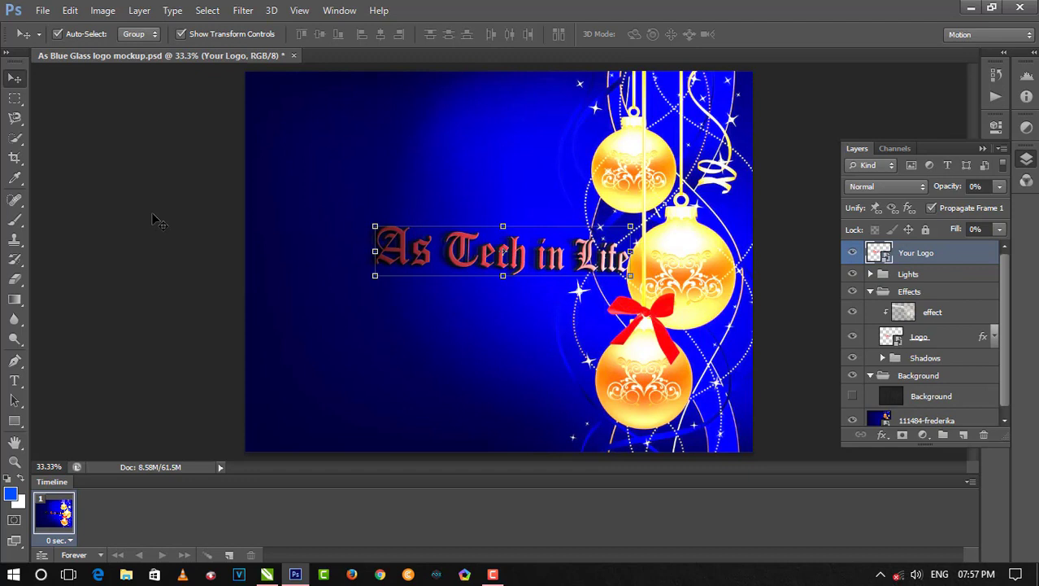
Zoom in on the red text, make the image fill the window, then close the glass mockup
{"action": "left_click", "coordinate": [152, 210]}
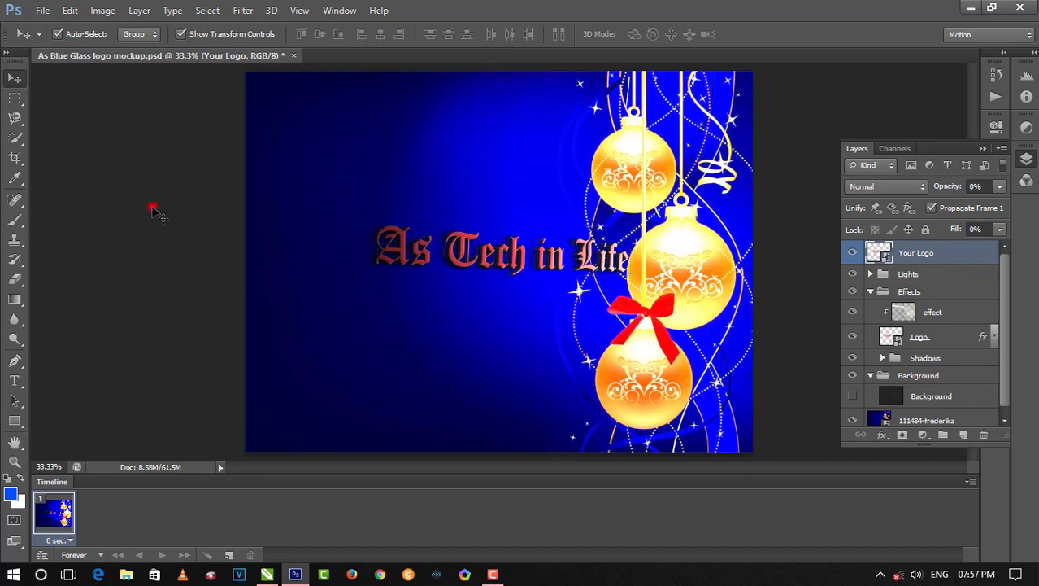
{"action": "left_click", "coordinate": [13, 340]}
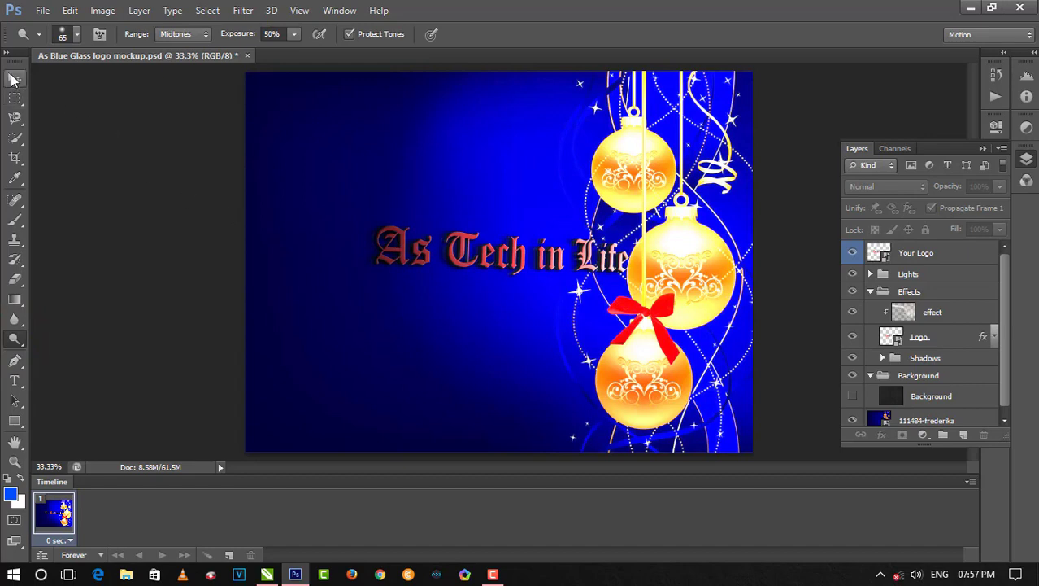
{"action": "left_click", "coordinate": [11, 462]}
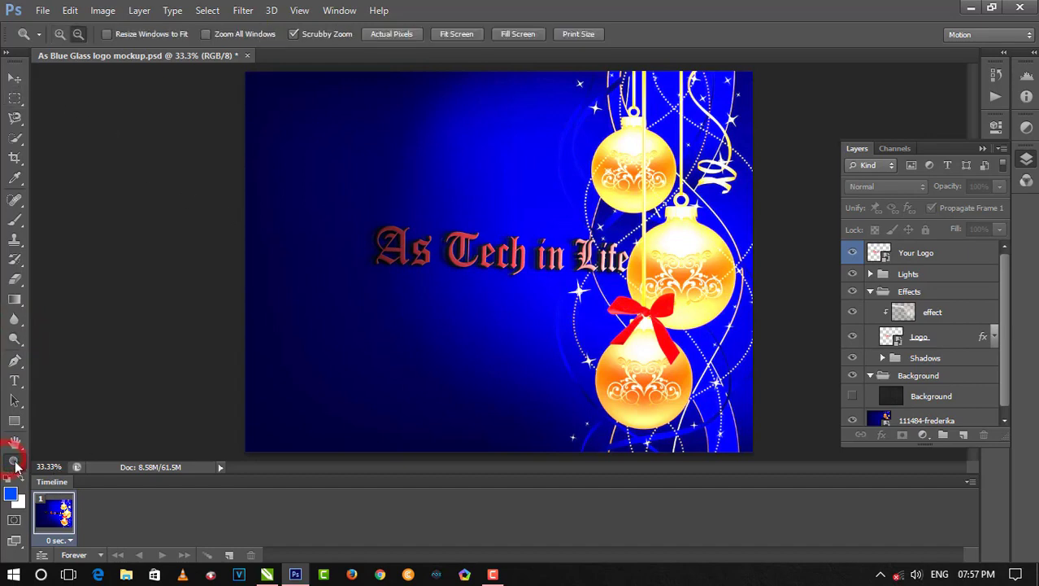
{"action": "left_click_drag", "start_coordinate": [416, 238], "coordinate": [458, 288]}
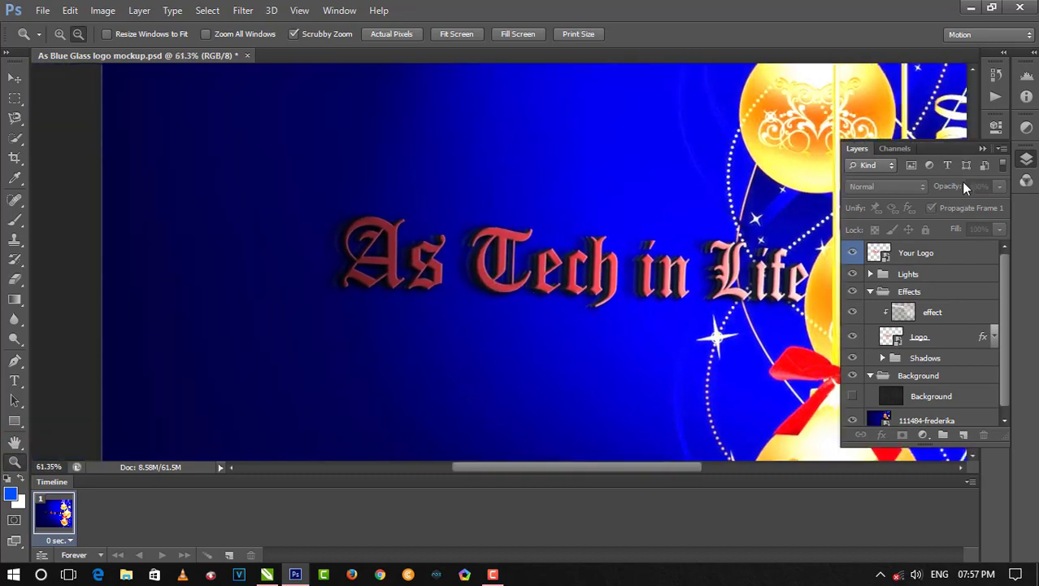
{"action": "left_click", "coordinate": [982, 149]}
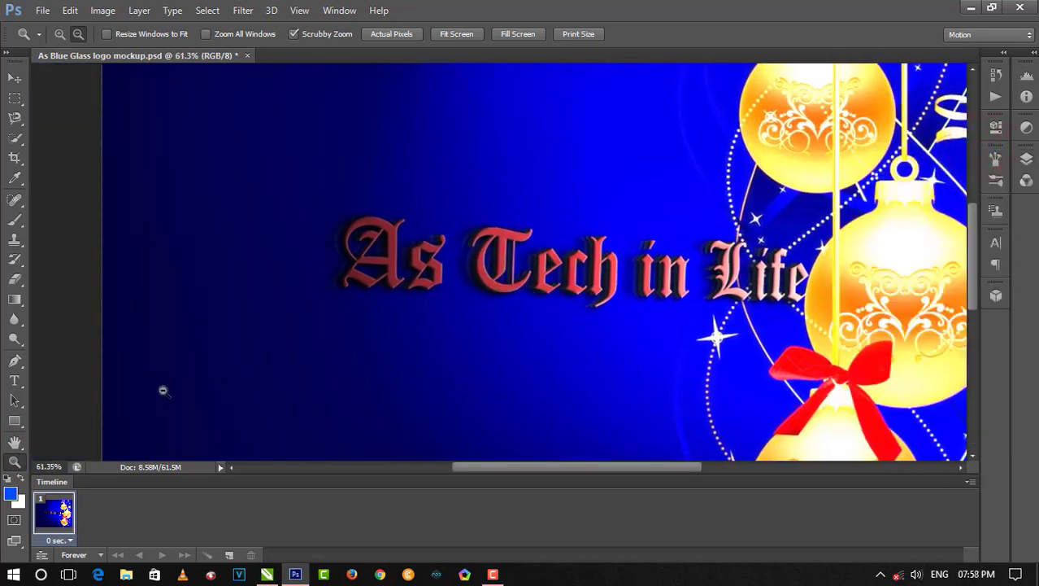
{"action": "left_click", "coordinate": [519, 34]}
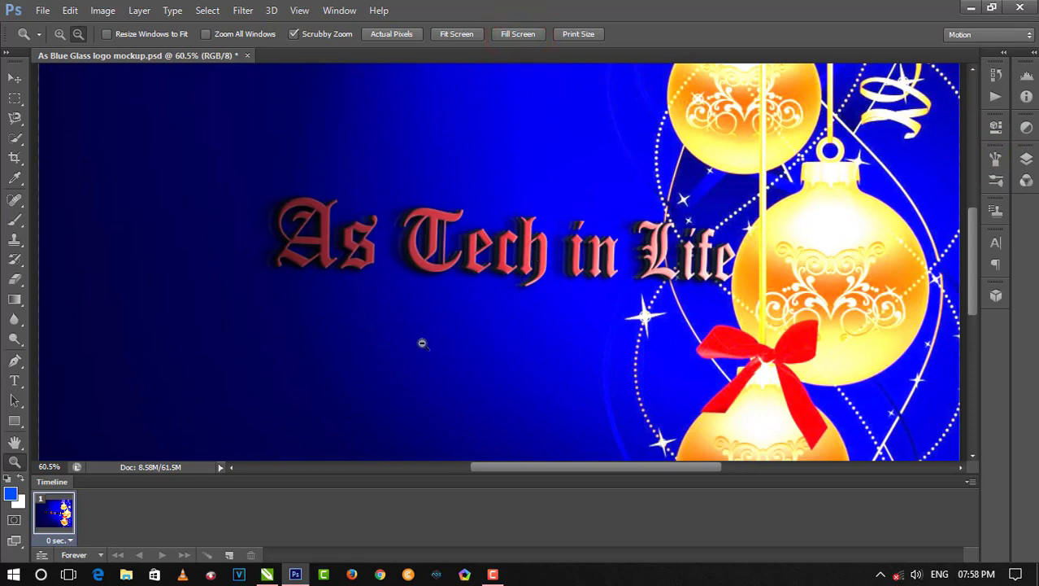
{"action": "left_click", "coordinate": [248, 55]}
Discard the glass mockup's changes and open Paper Mockup from the As Mockup folder
{"action": "left_click", "coordinate": [523, 232]}
{"action": "double_click", "coordinate": [514, 249]}
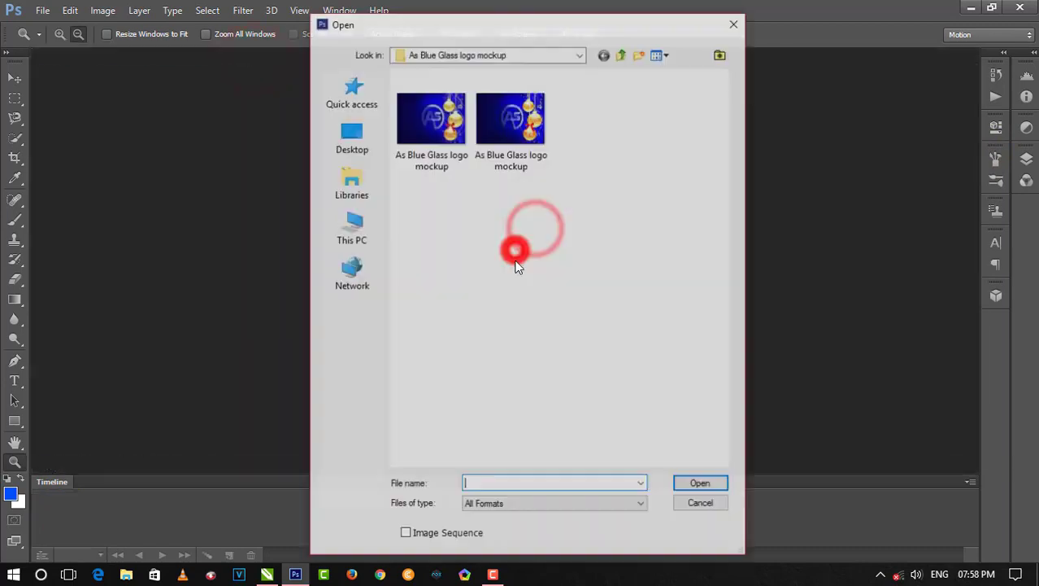
{"action": "left_click", "coordinate": [620, 56]}
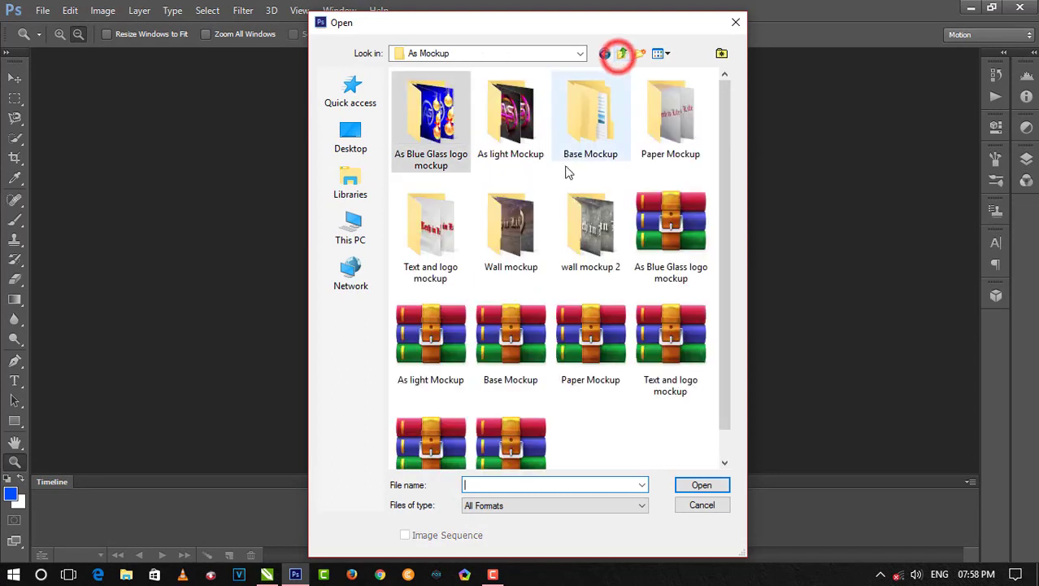
{"action": "double_click", "coordinate": [659, 126]}
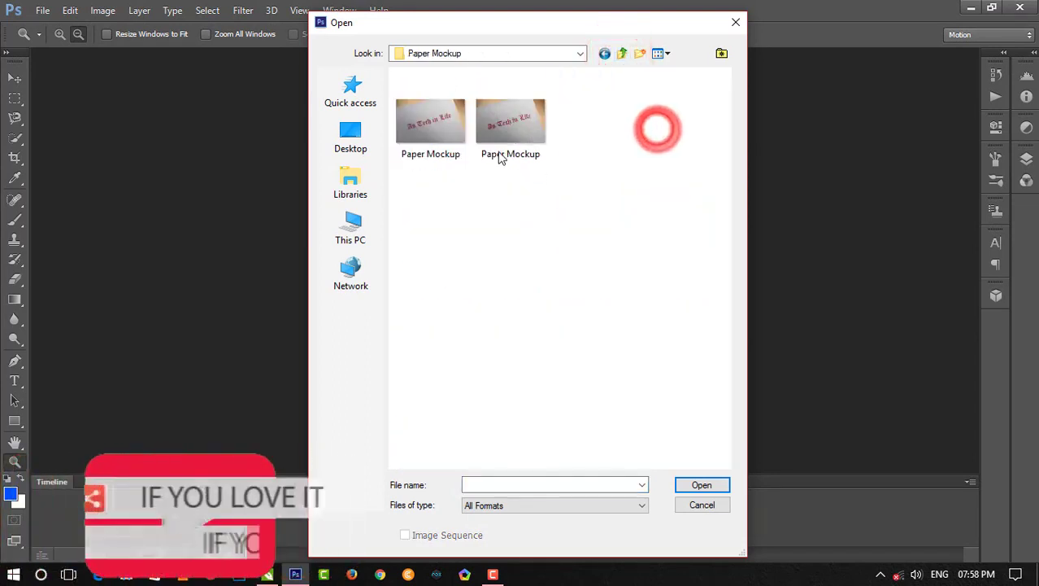
{"action": "left_click", "coordinate": [436, 137]}
{"action": "left_click", "coordinate": [513, 148]}
{"action": "left_click", "coordinate": [700, 485]}
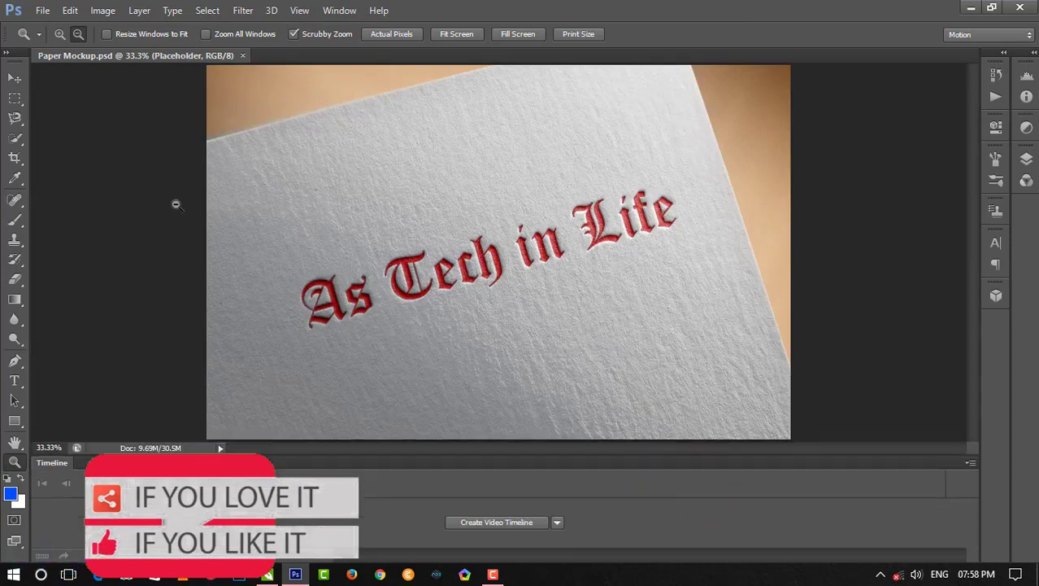
Show the Layers panel and open the Placeholder layer's smart-object contents
{"action": "left_click", "coordinate": [15, 78]}
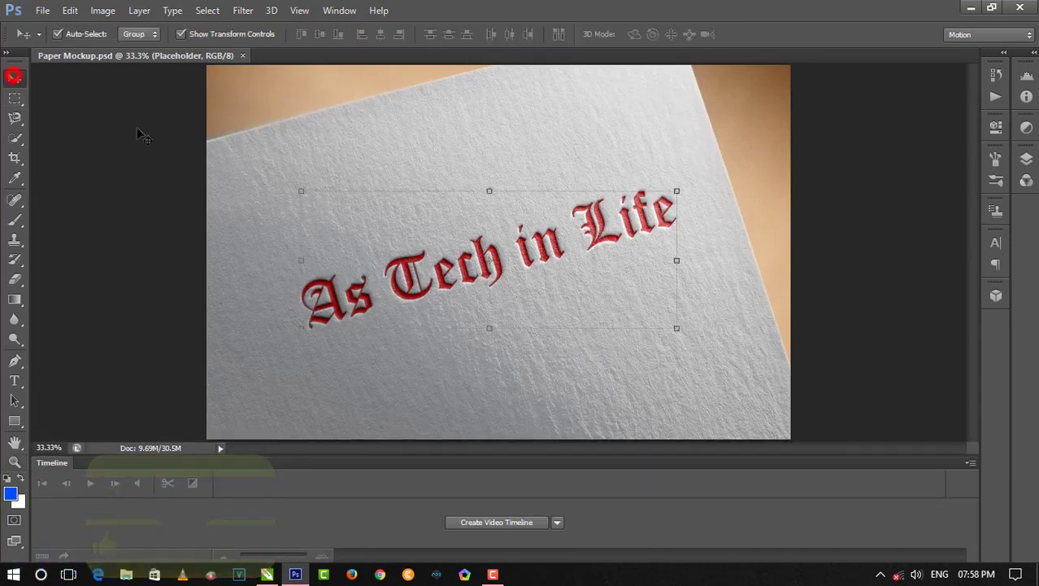
{"action": "left_click", "coordinate": [1027, 160]}
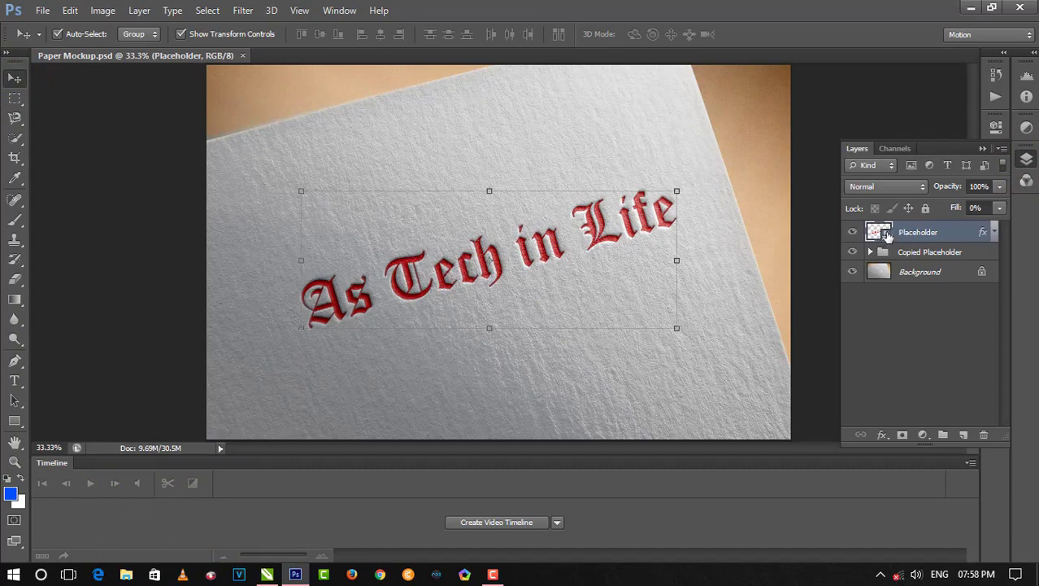
{"action": "double_click", "coordinate": [887, 237]}
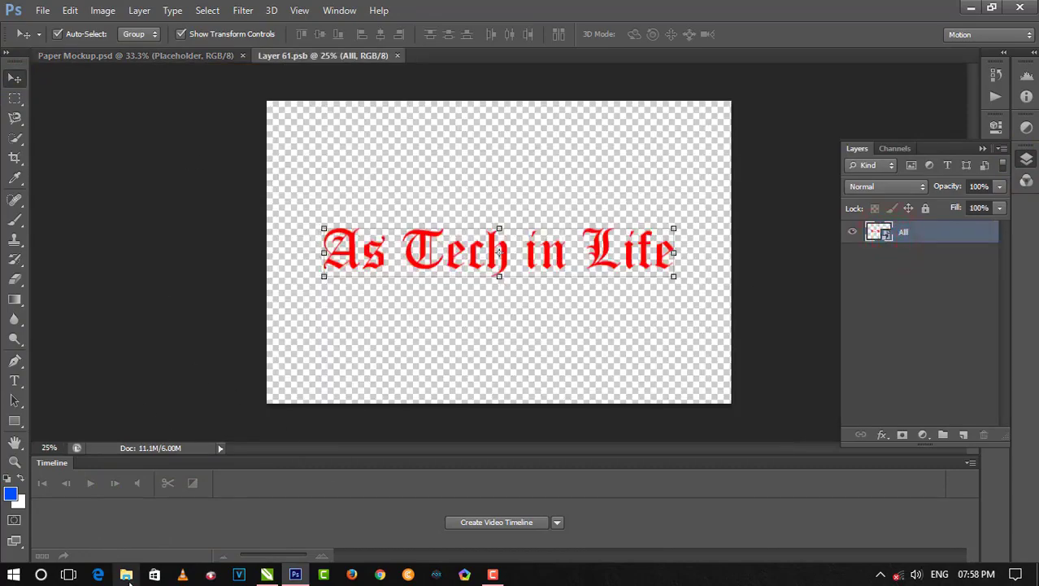
Browse File Explorer to D:\You Tube Video A S Media\icon
{"action": "left_click", "coordinate": [126, 575]}
{"action": "left_click", "coordinate": [65, 496]}
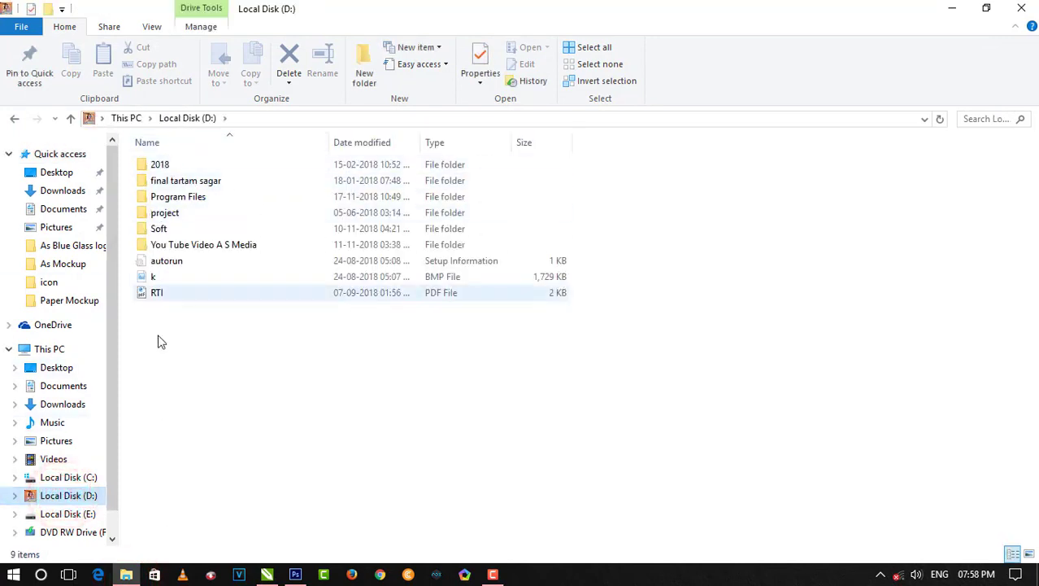
{"action": "double_click", "coordinate": [167, 244]}
{"action": "double_click", "coordinate": [161, 198]}
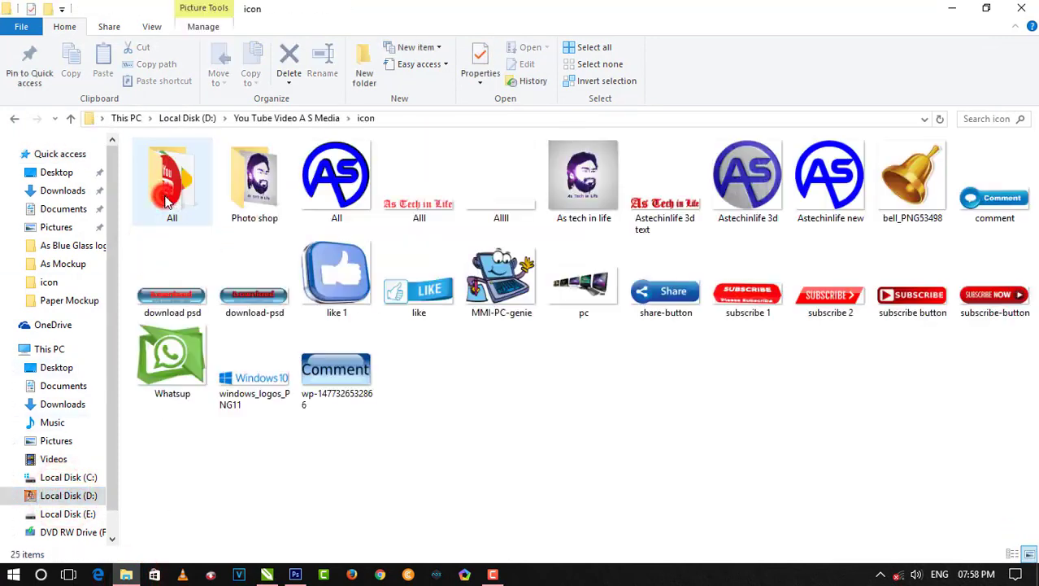
Place 'Astechinlife new' in Layer 61.psb, enlarge it to 641% over the centre, and hide the All text layer
{"action": "mouse_move", "coordinate": [825, 189]}
{"action": "left_mouse_down"}
{"action": "mouse_move", "coordinate": [520, 362]}
{"action": "mouse_move", "coordinate": [500, 253]}
{"action": "left_mouse_up"}
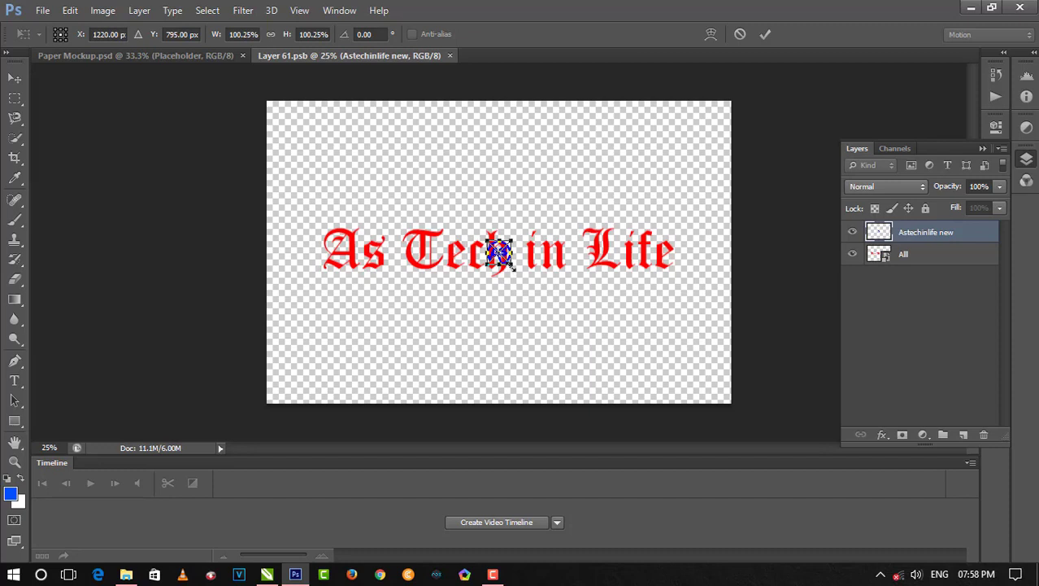
{"action": "left_click_drag", "start_coordinate": [512, 266], "coordinate": [578, 331]}
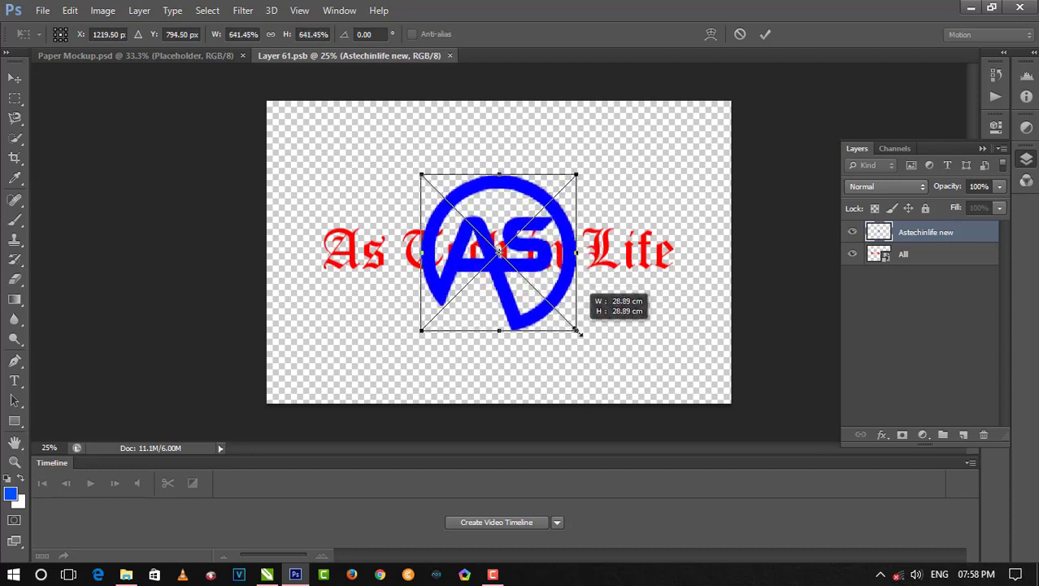
{"action": "left_click", "coordinate": [766, 34]}
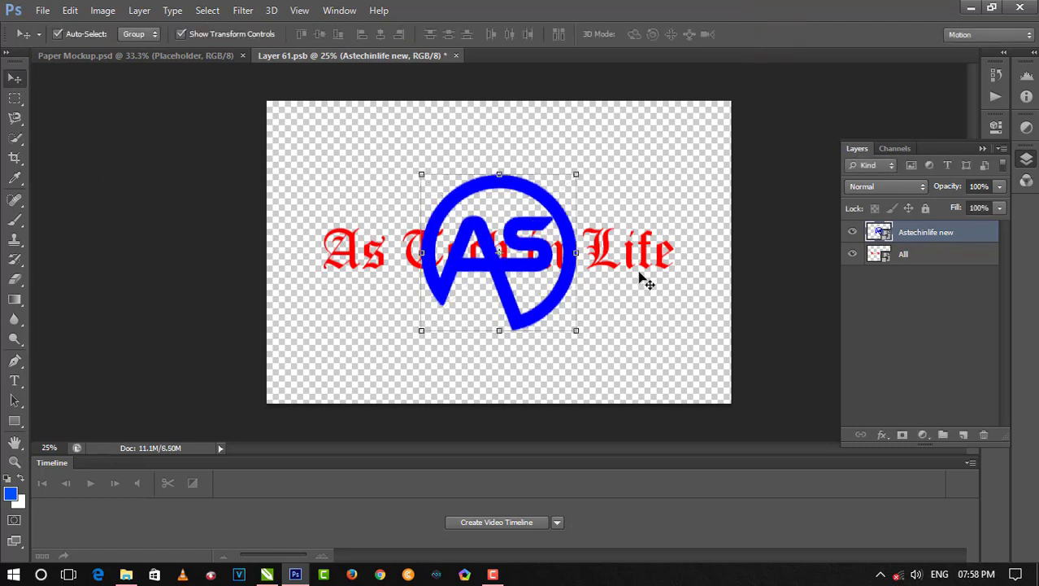
{"action": "left_click", "coordinate": [852, 254]}
{"action": "left_click", "coordinate": [783, 267]}
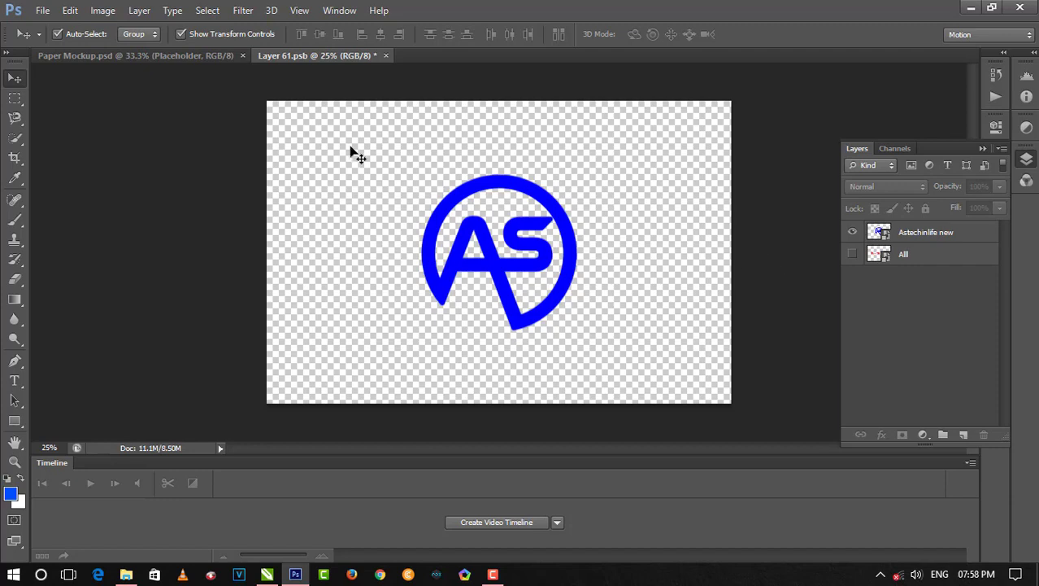
Close and save Layer 61.psb, leaving the Placeholder layer deselected in the Paper Mockup
{"action": "left_click", "coordinate": [387, 55]}
{"action": "left_click", "coordinate": [459, 228]}
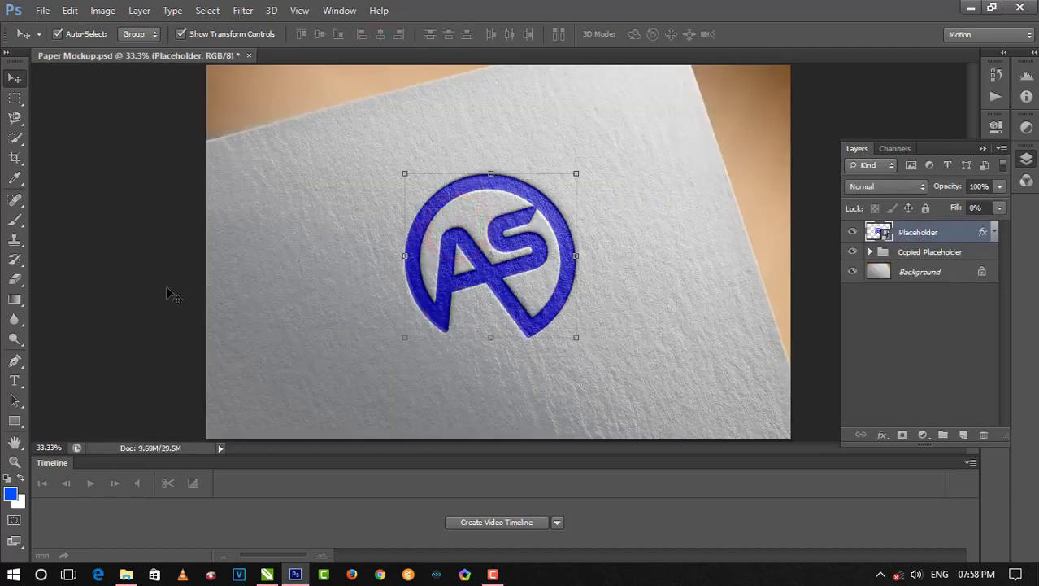
{"action": "left_click", "coordinate": [136, 244]}
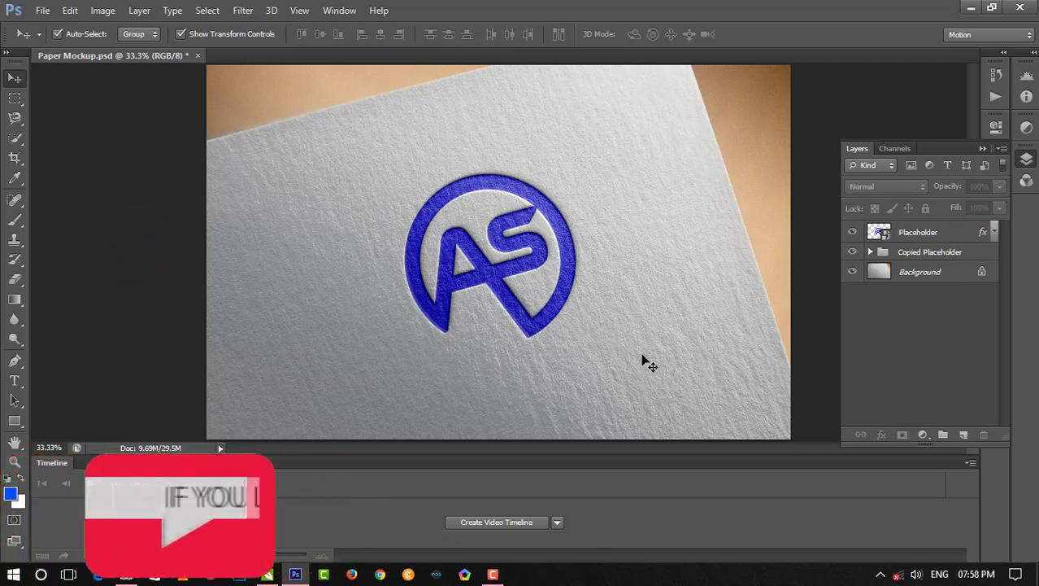